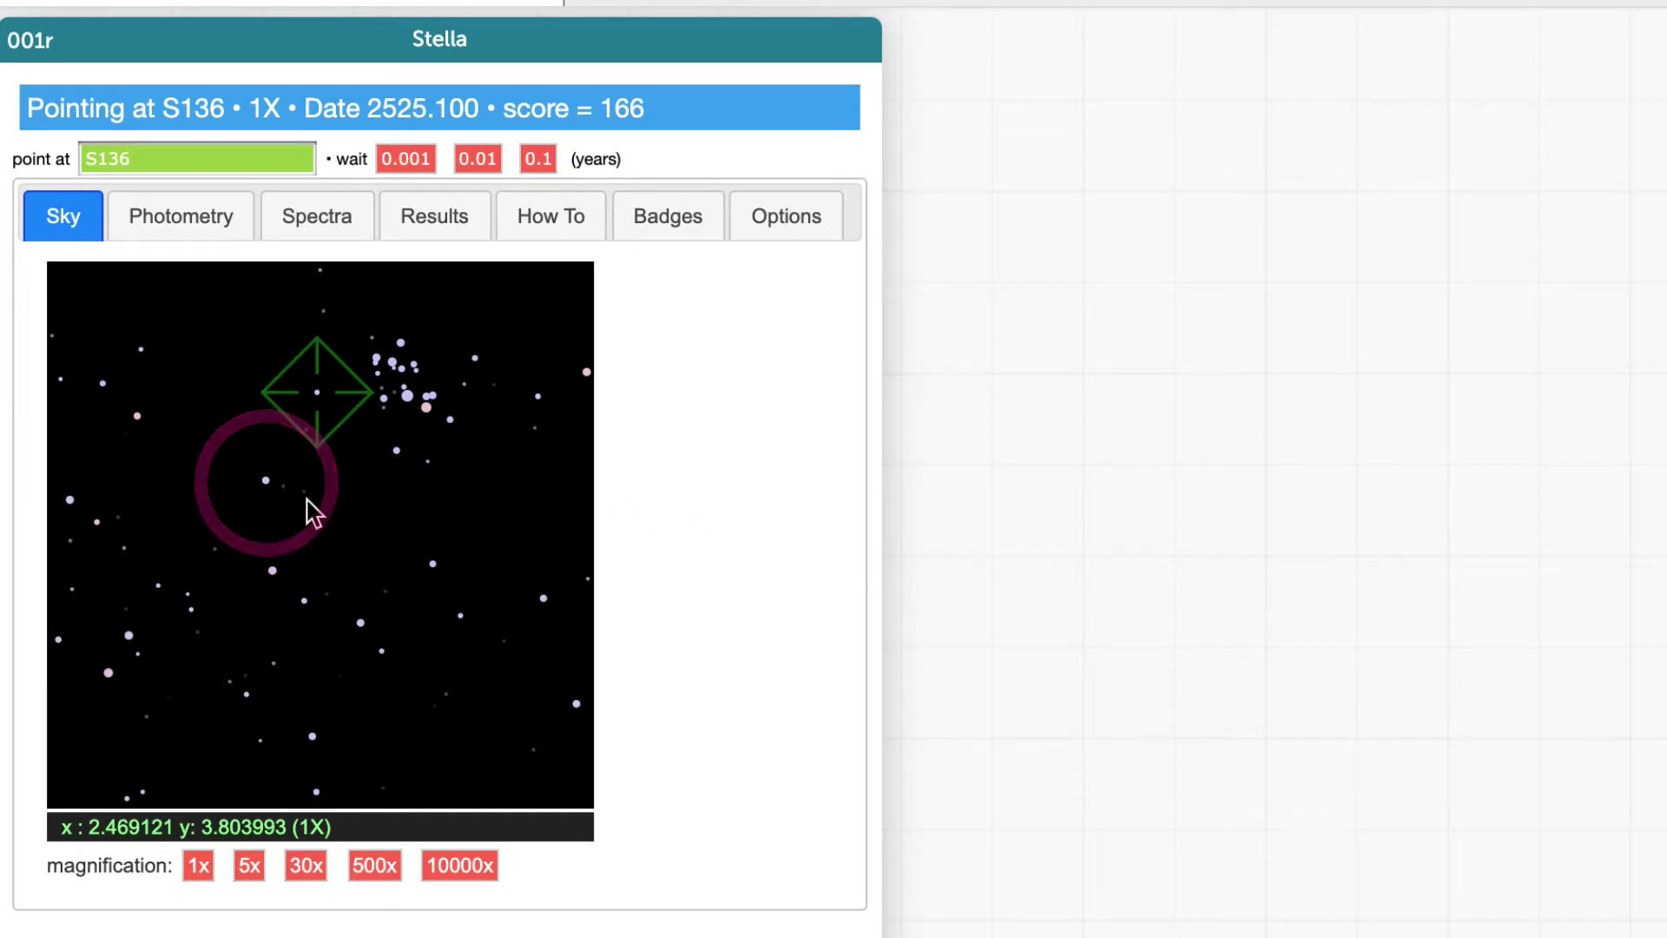
# Point the telescope at star S400 and raise the sky magnification stepwise to 10000x.
pyautogui.click(266, 481)
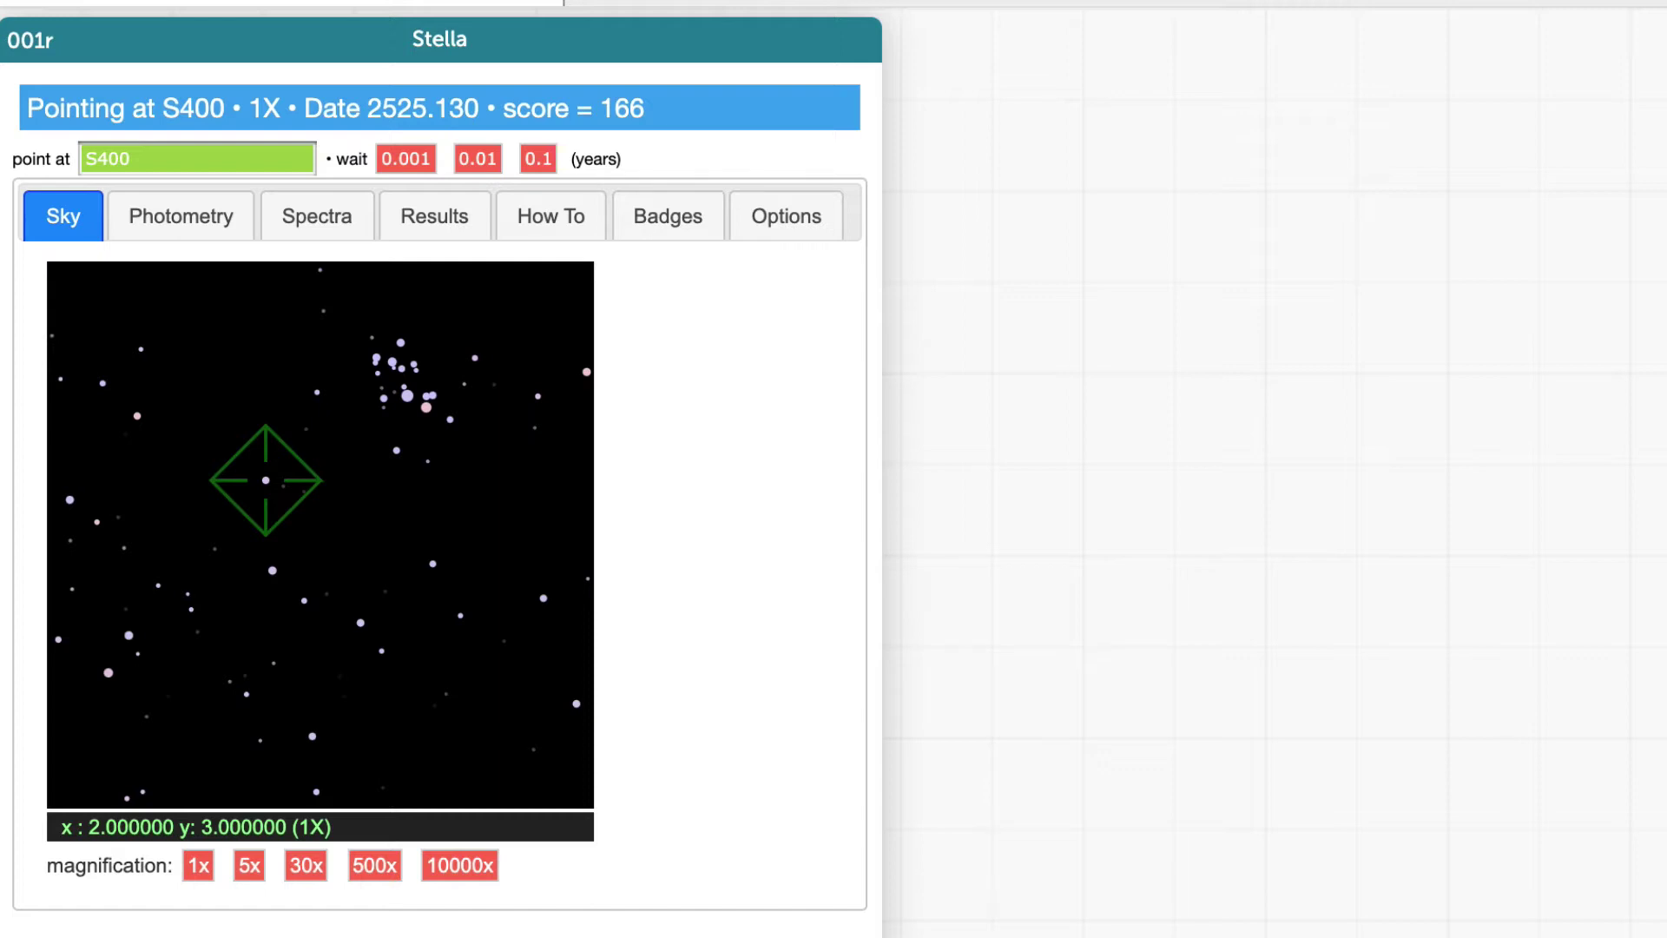
pyautogui.click(252, 869)
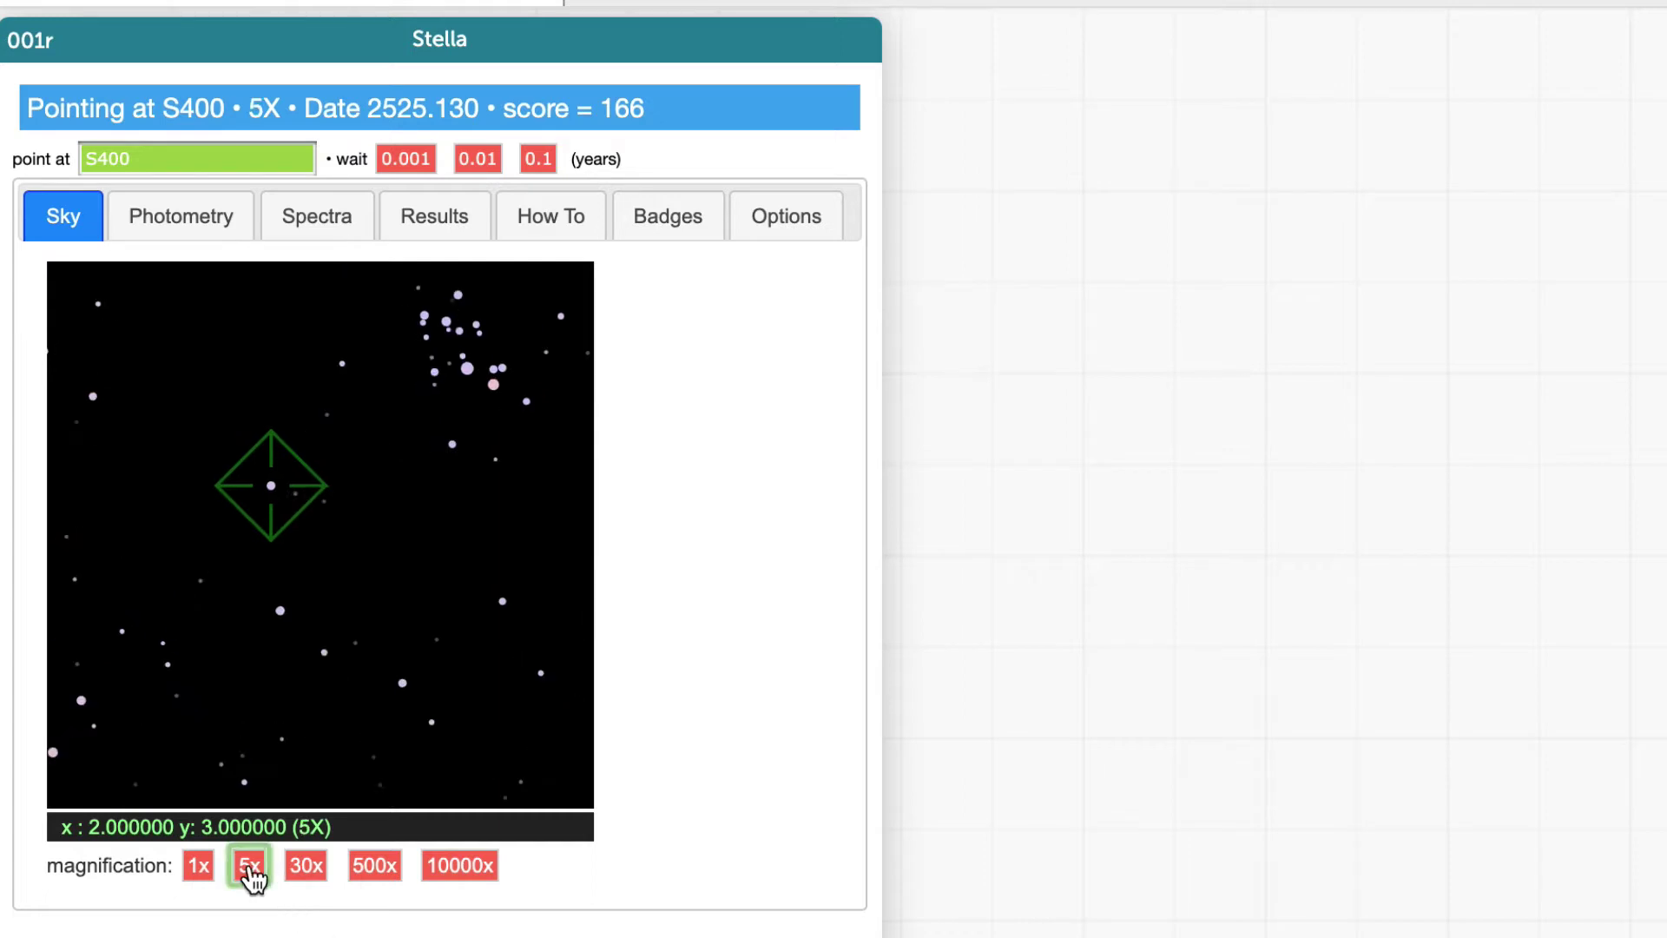
pyautogui.click(308, 871)
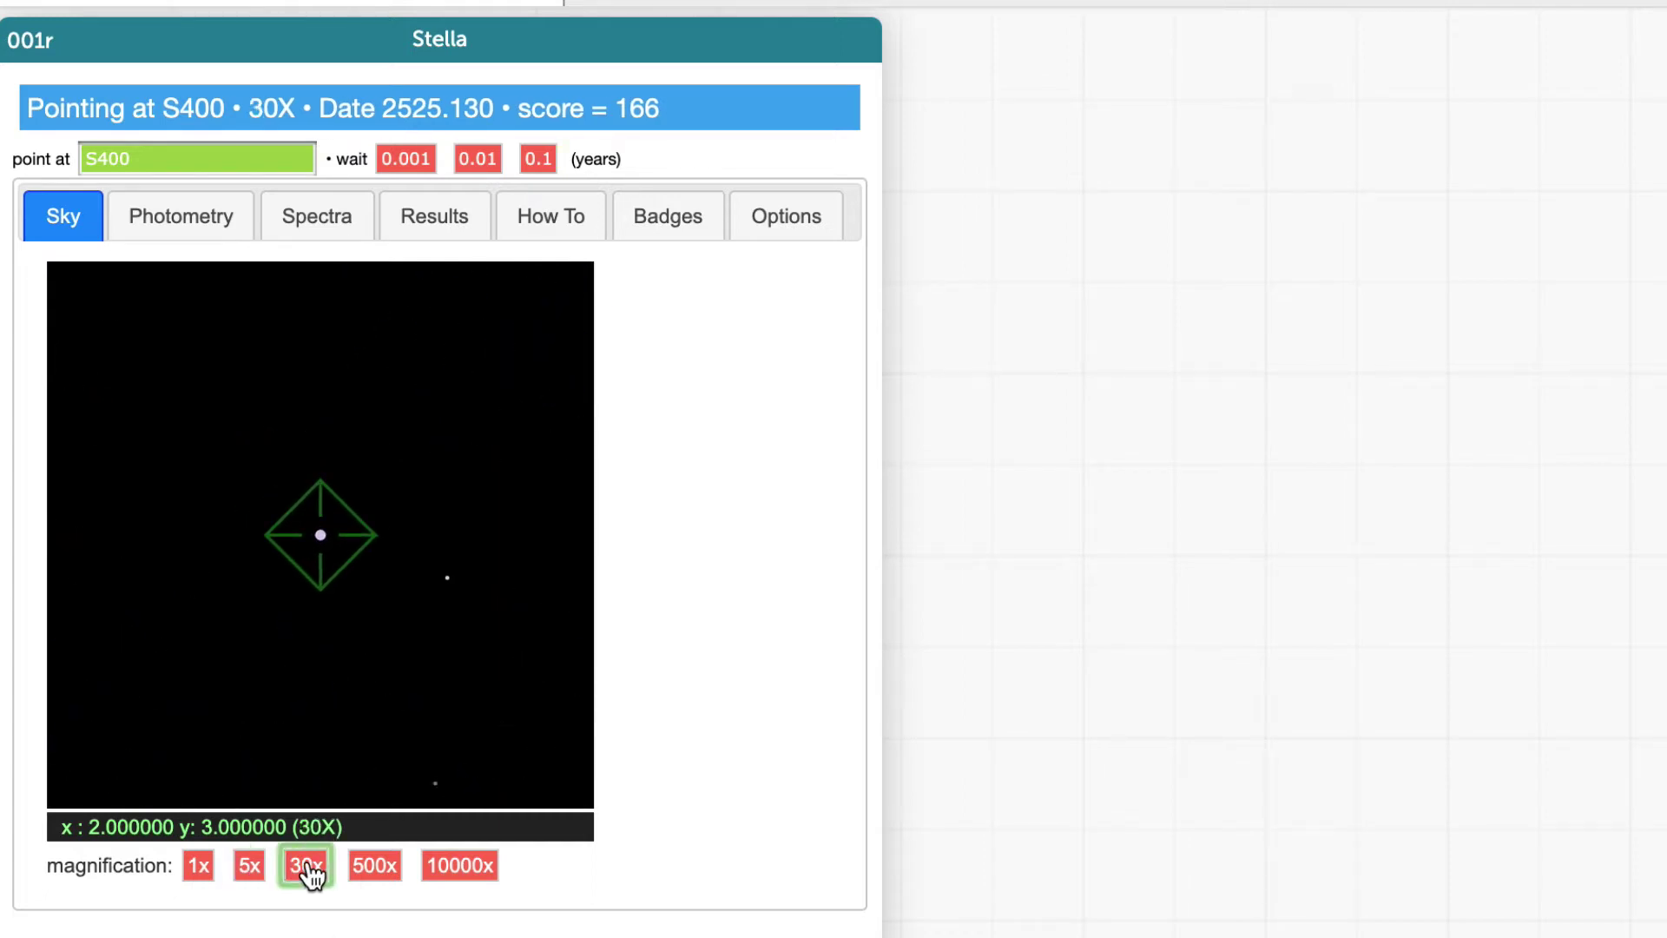
pyautogui.click(374, 868)
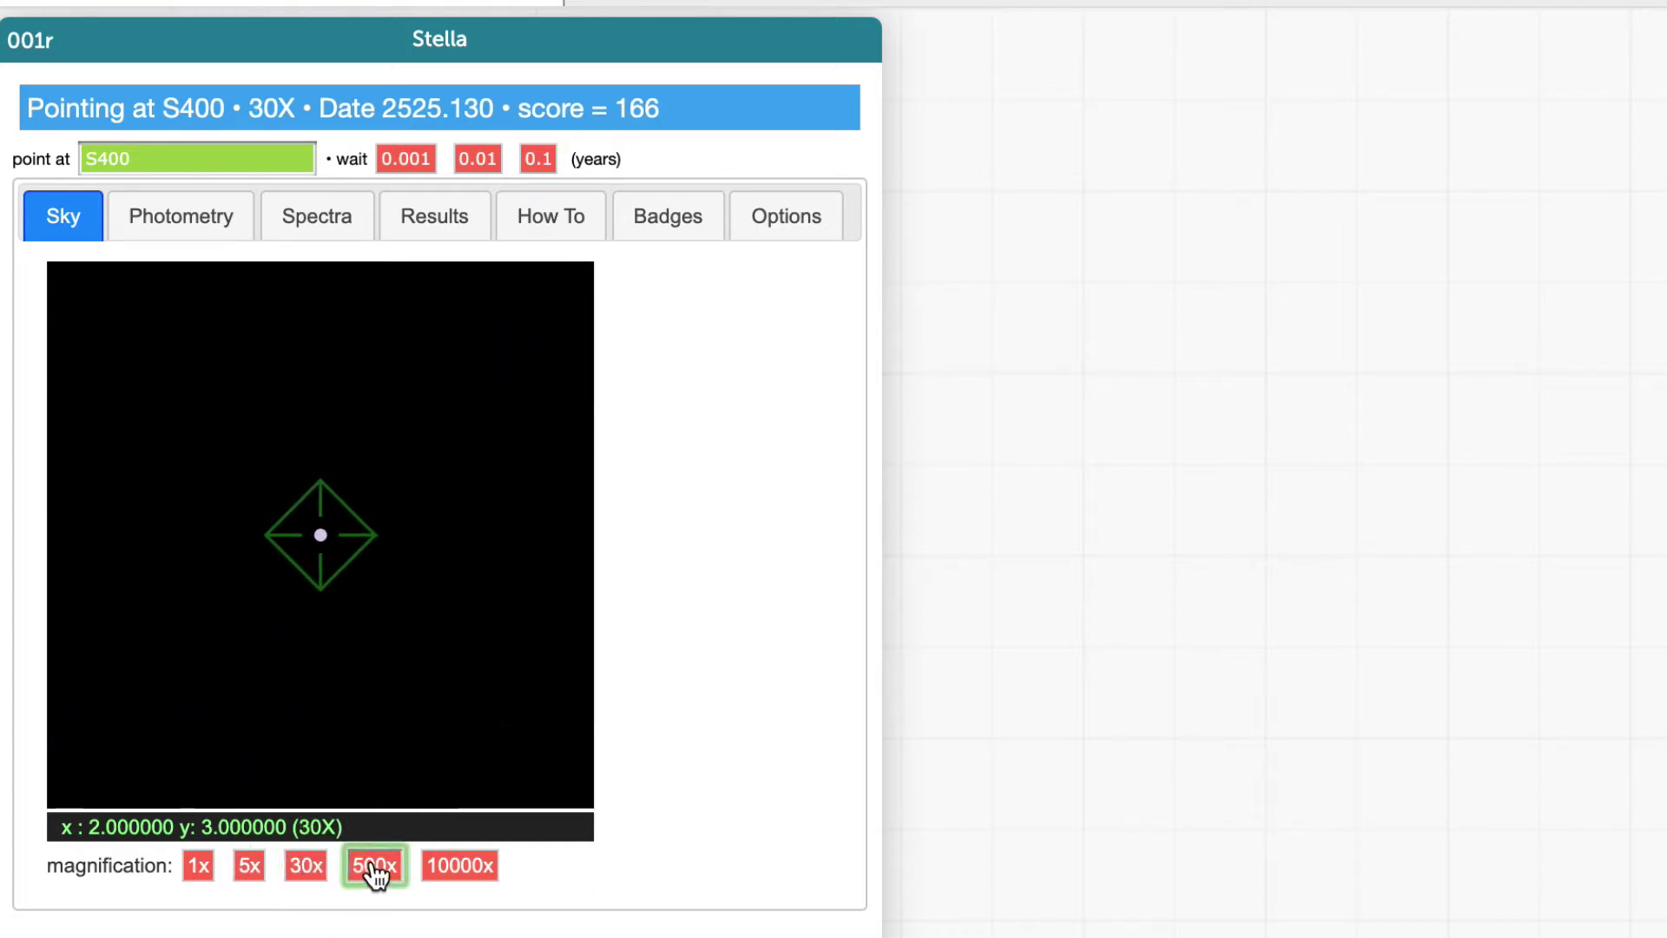
pyautogui.click(459, 868)
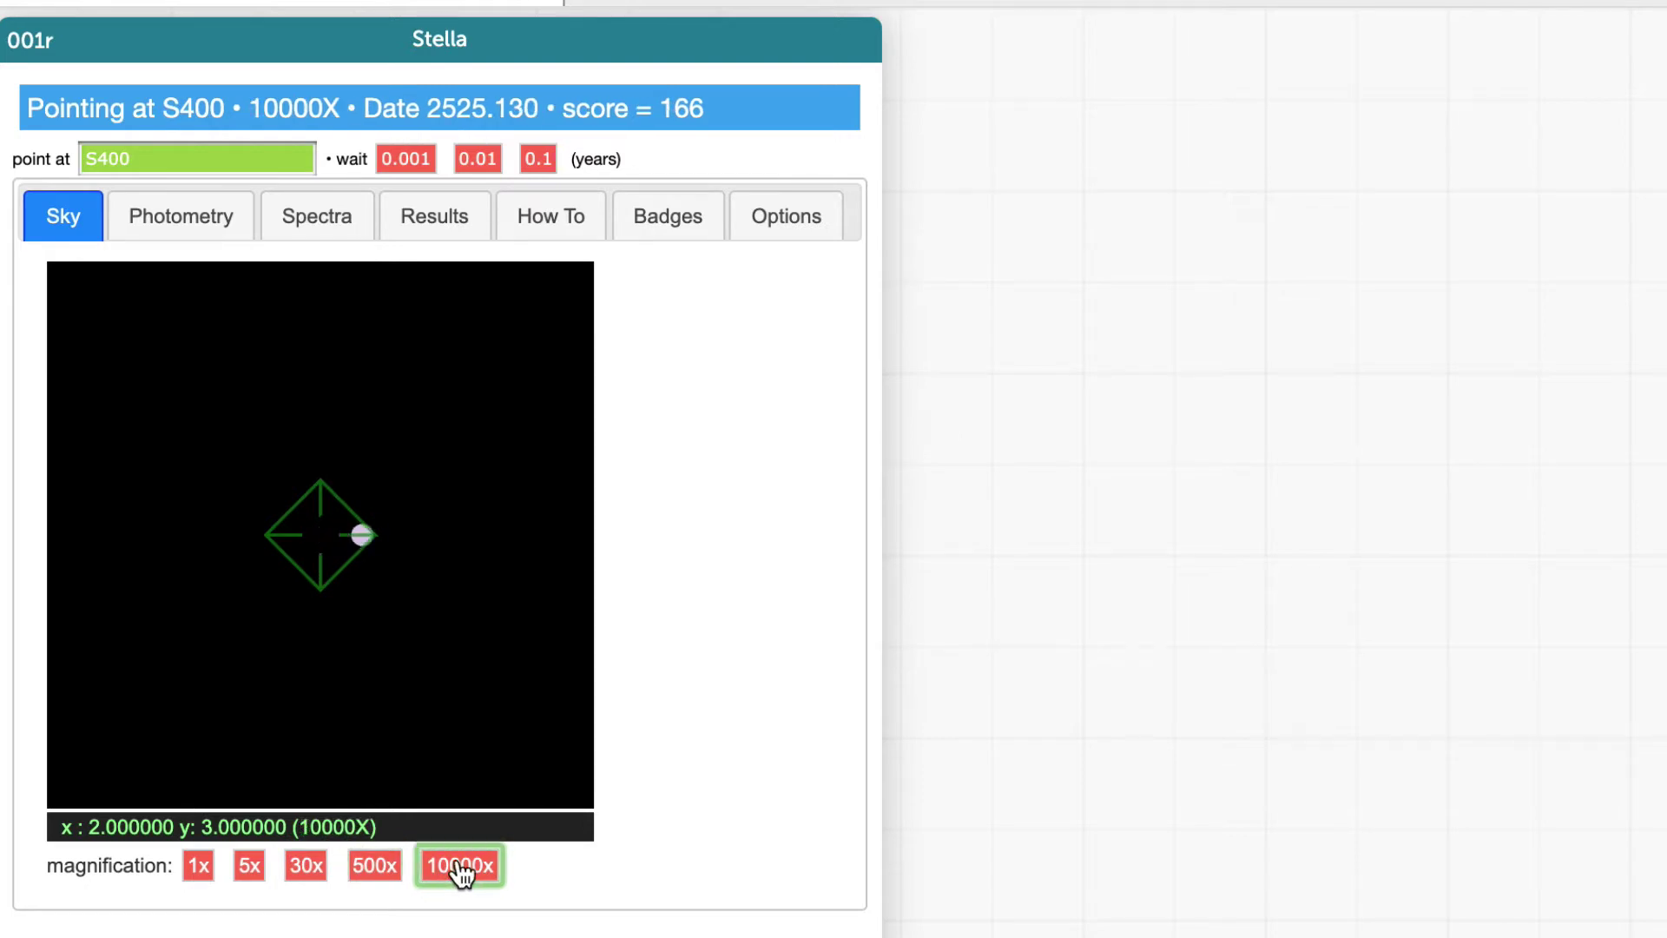
# Fine-tune the telescope pointing to x 2.000037, y 3.000000 so the crosshair is centred on S400.
pyautogui.click(421, 643)
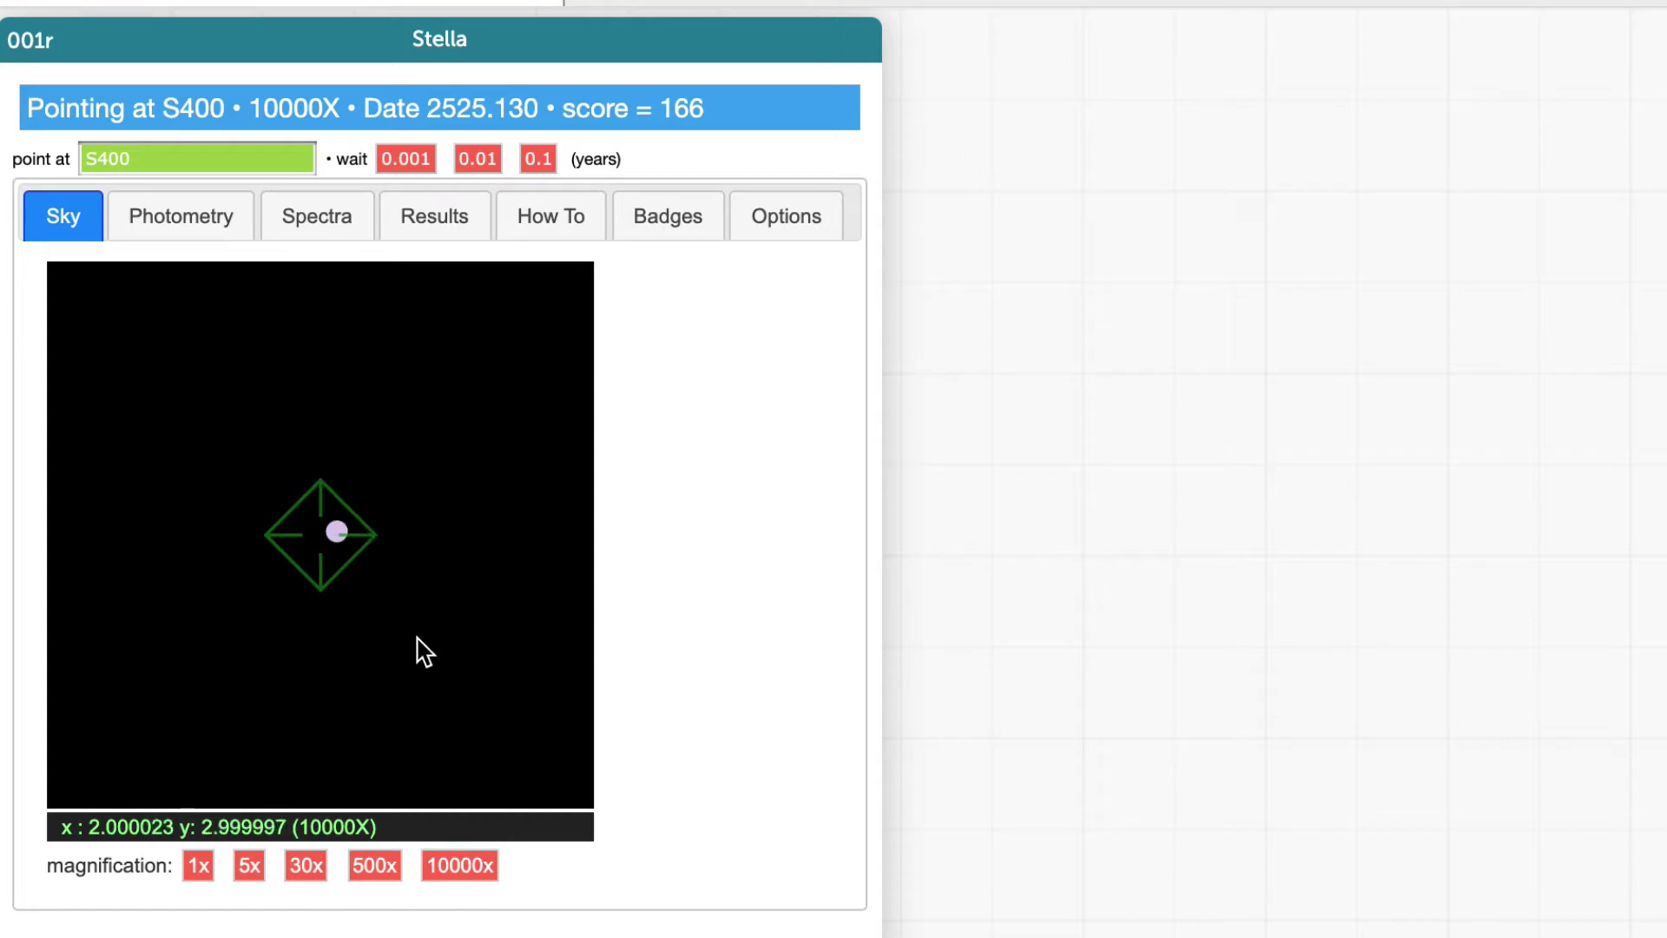
pyautogui.click(406, 647)
pyautogui.click(417, 632)
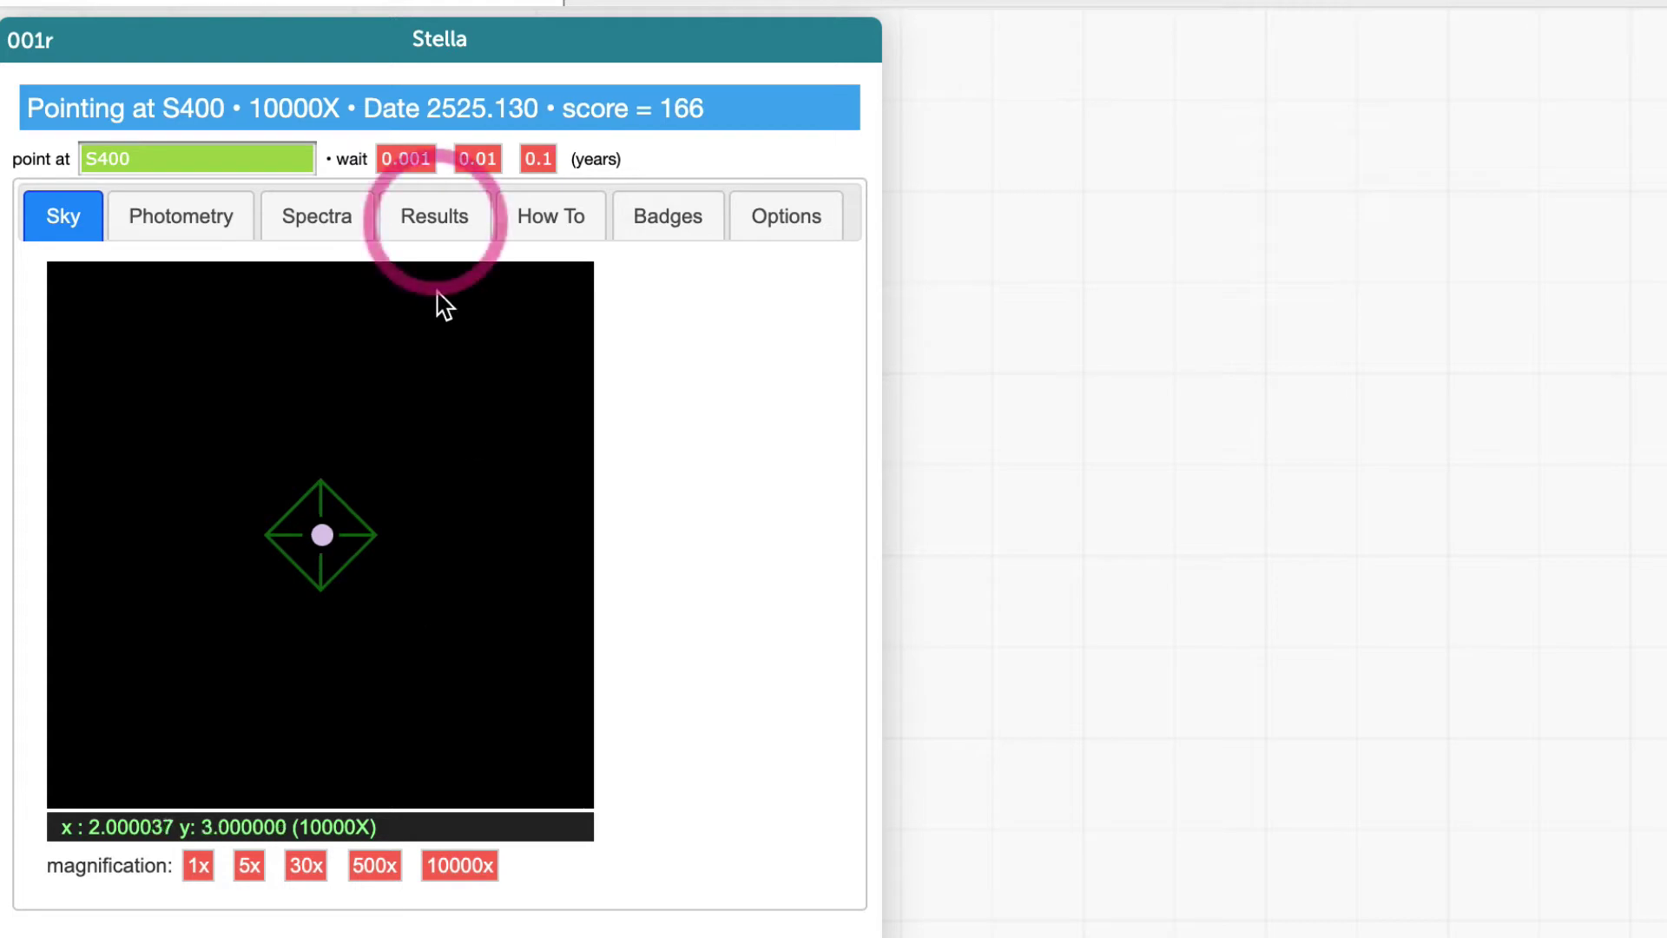
# Record S400's position (x) as a result, saving the automatic value of 2.000037 degrees.
pyautogui.click(450, 208)
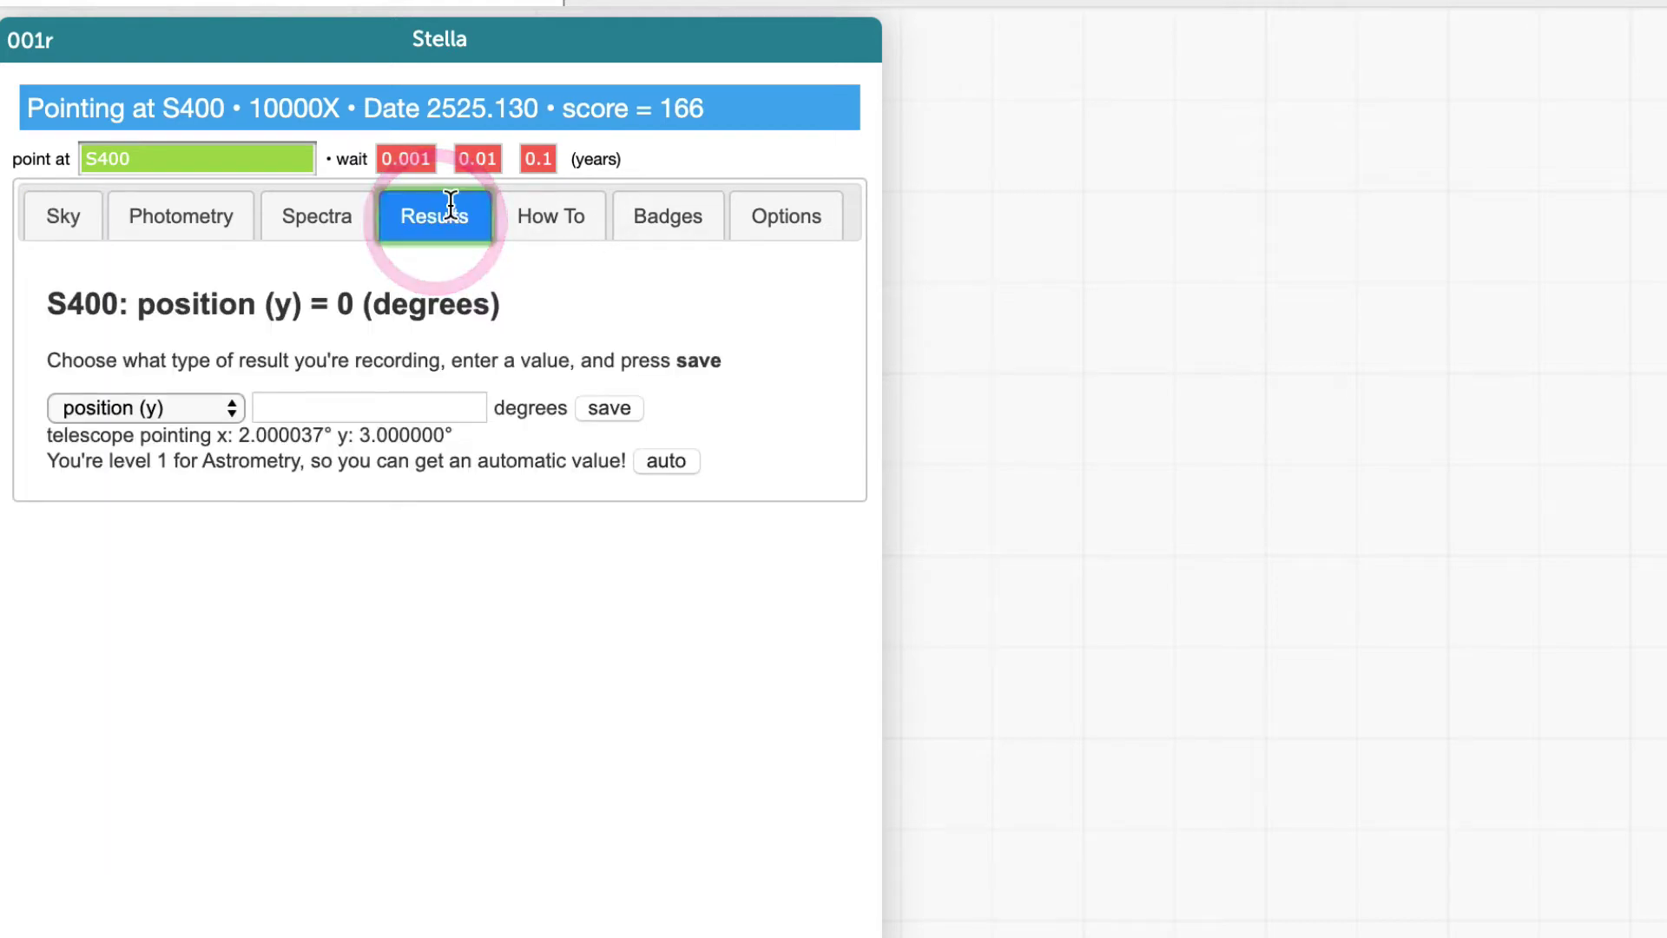
pyautogui.click(200, 409)
pyautogui.click(200, 389)
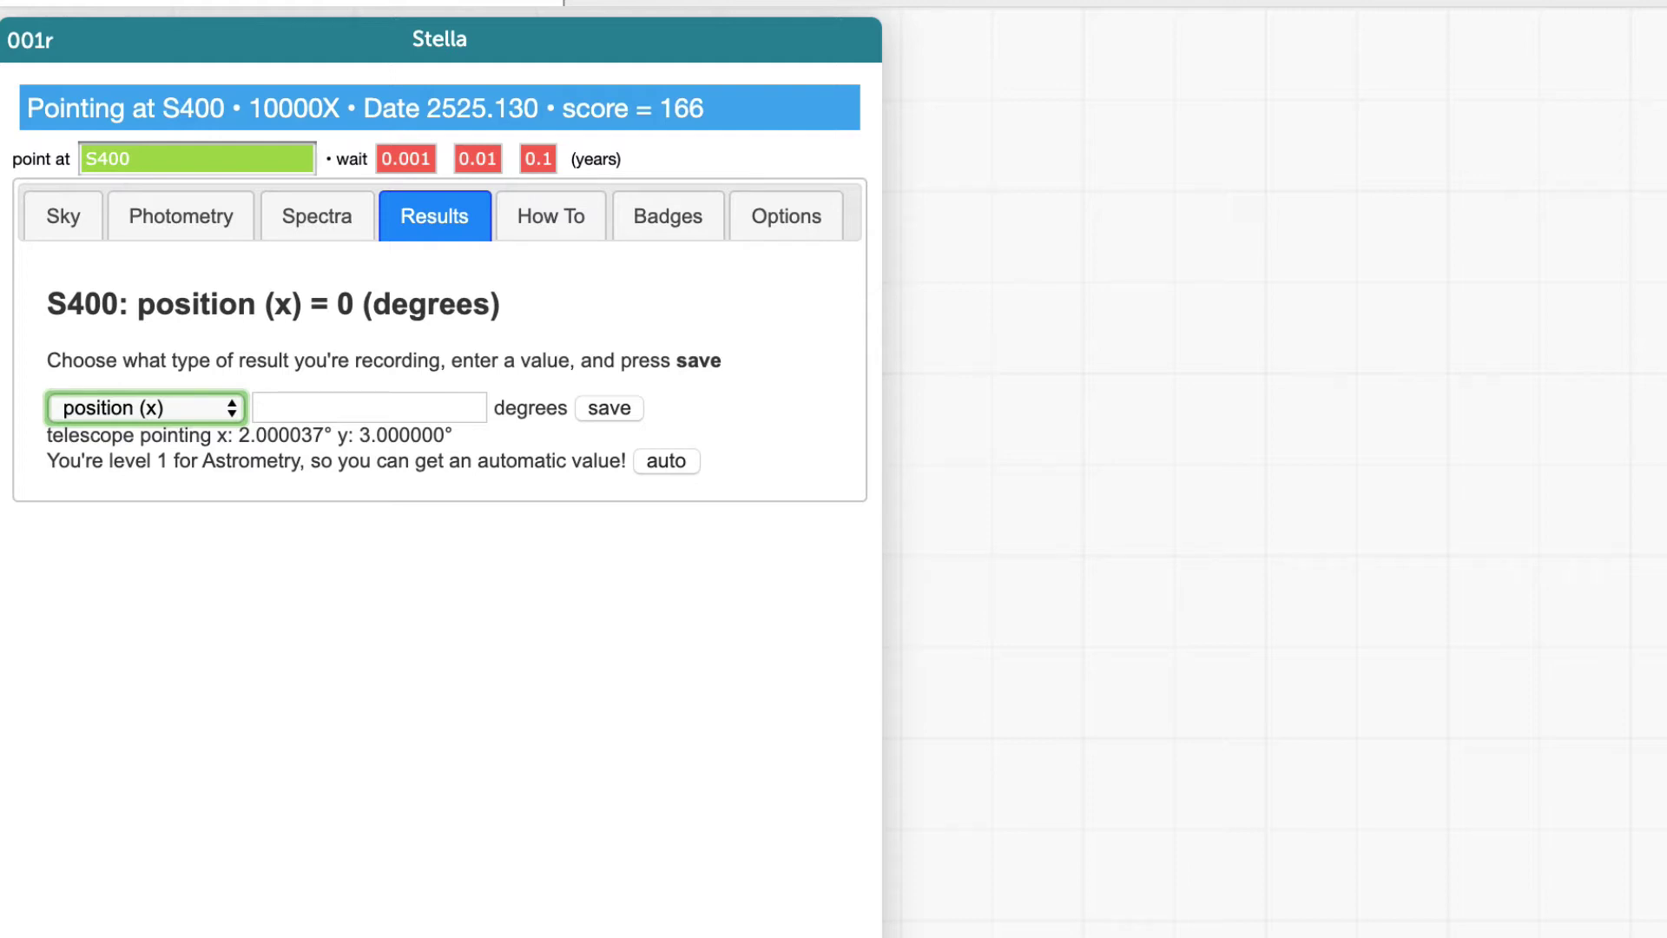
pyautogui.click(666, 461)
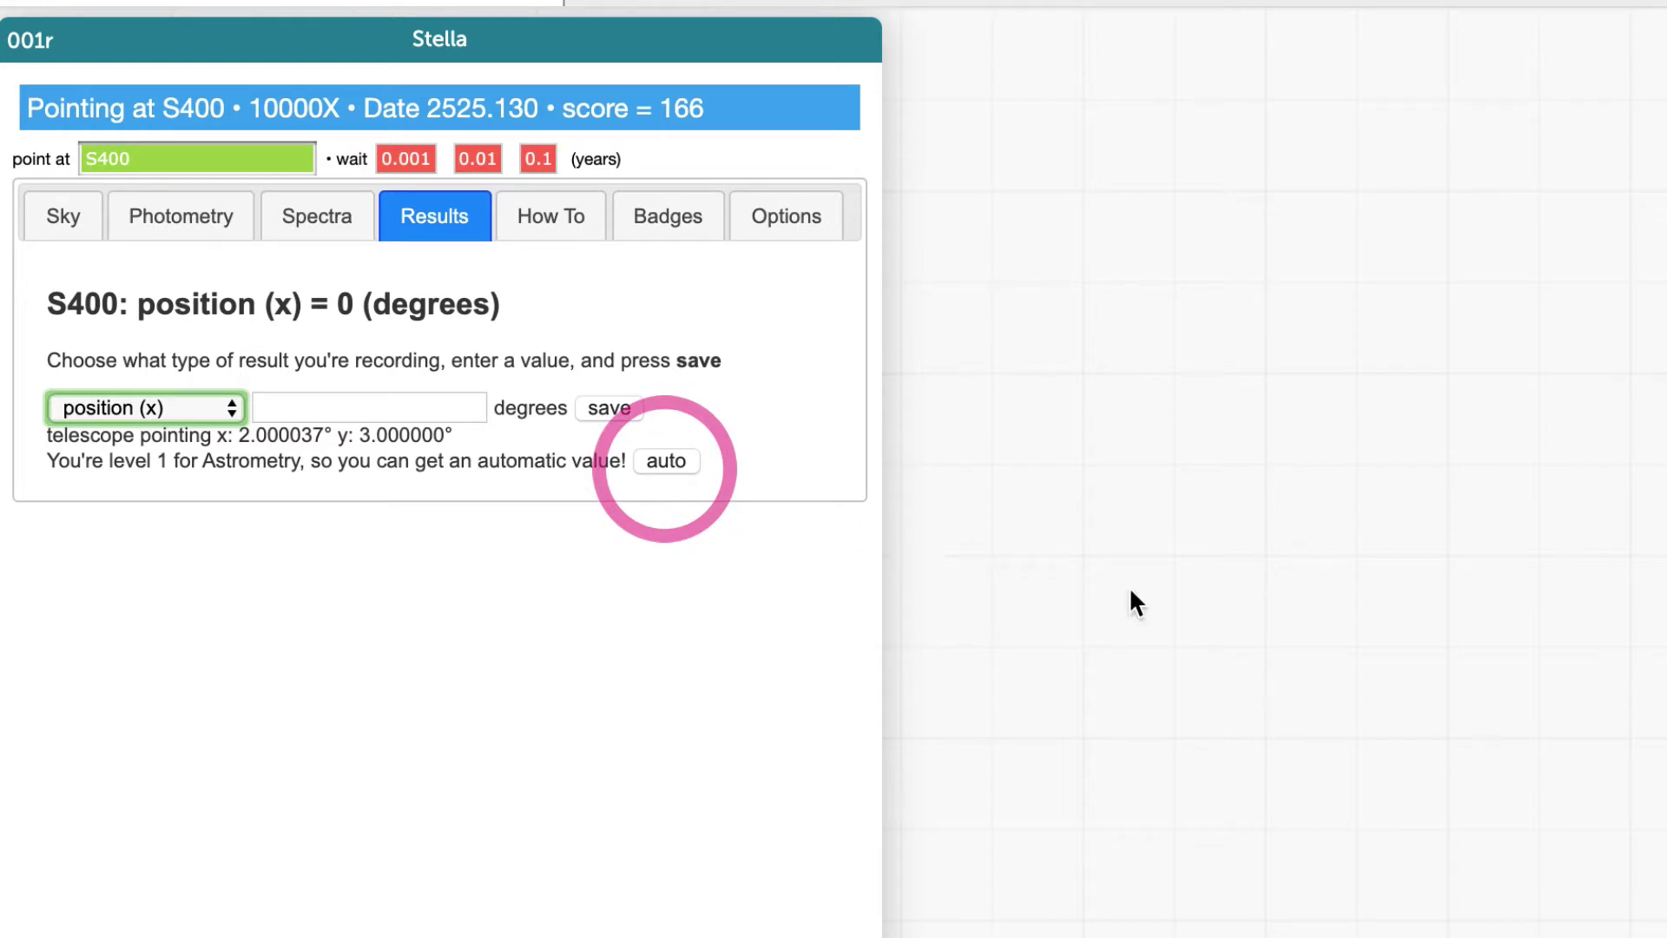
pyautogui.click(666, 461)
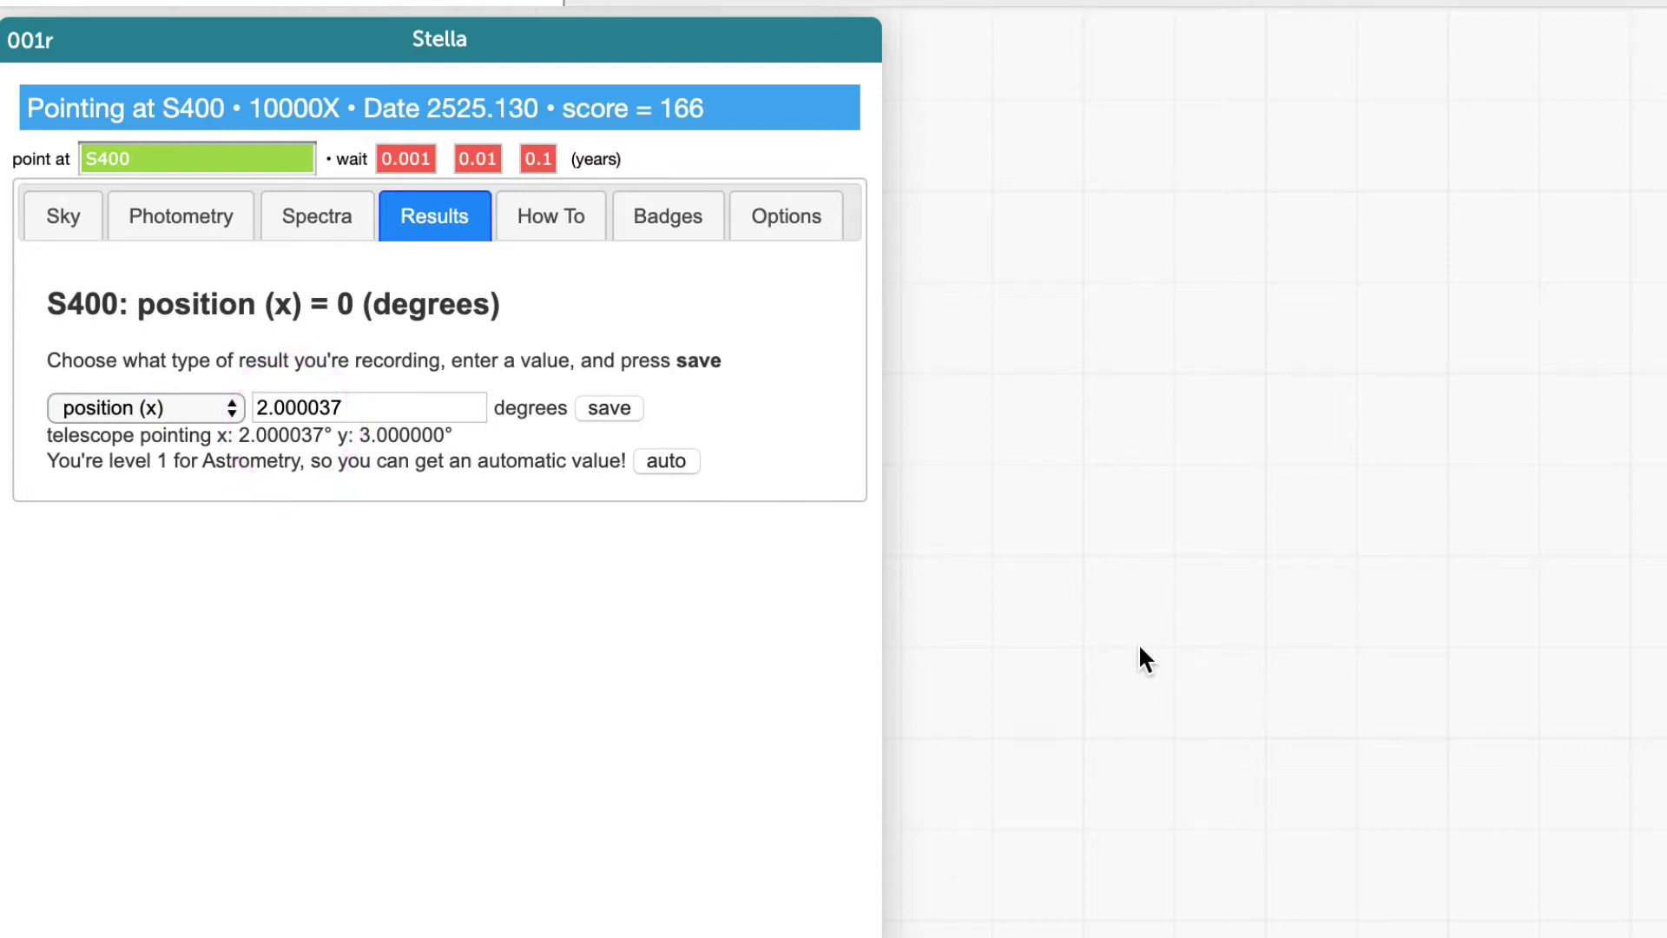
pyautogui.click(617, 406)
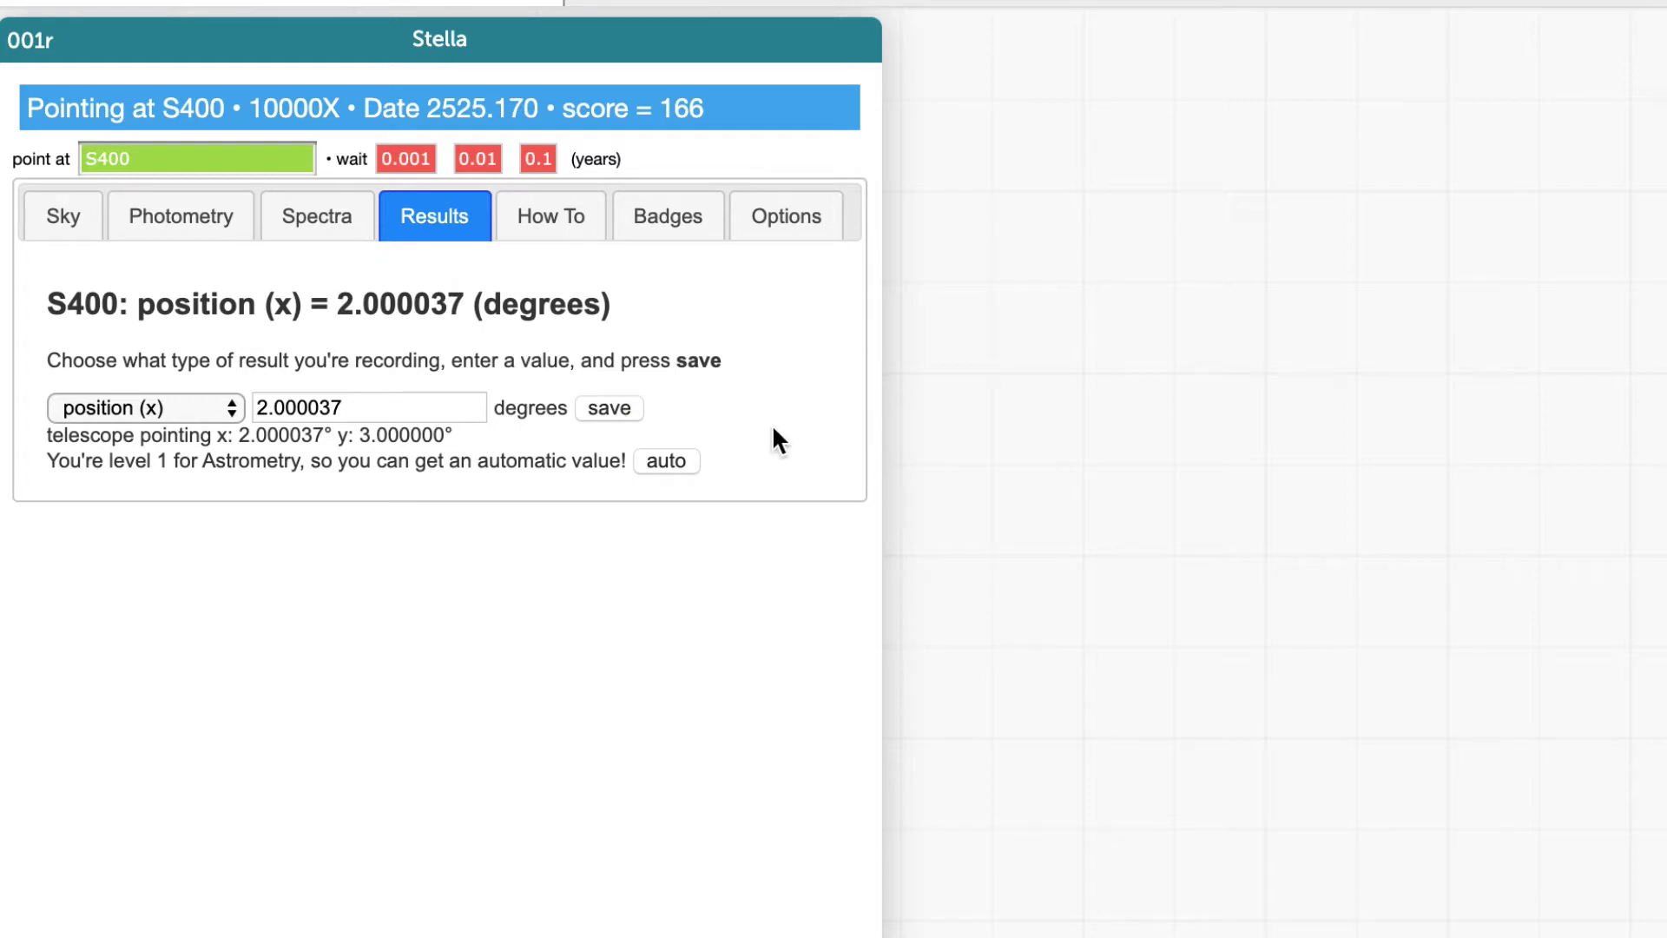
# Save S400's position (y) with the automatic value of 3.000000 degrees and show the Your Results table.
pyautogui.click(217, 405)
pyautogui.click(209, 432)
pyautogui.click(666, 460)
pyautogui.click(608, 408)
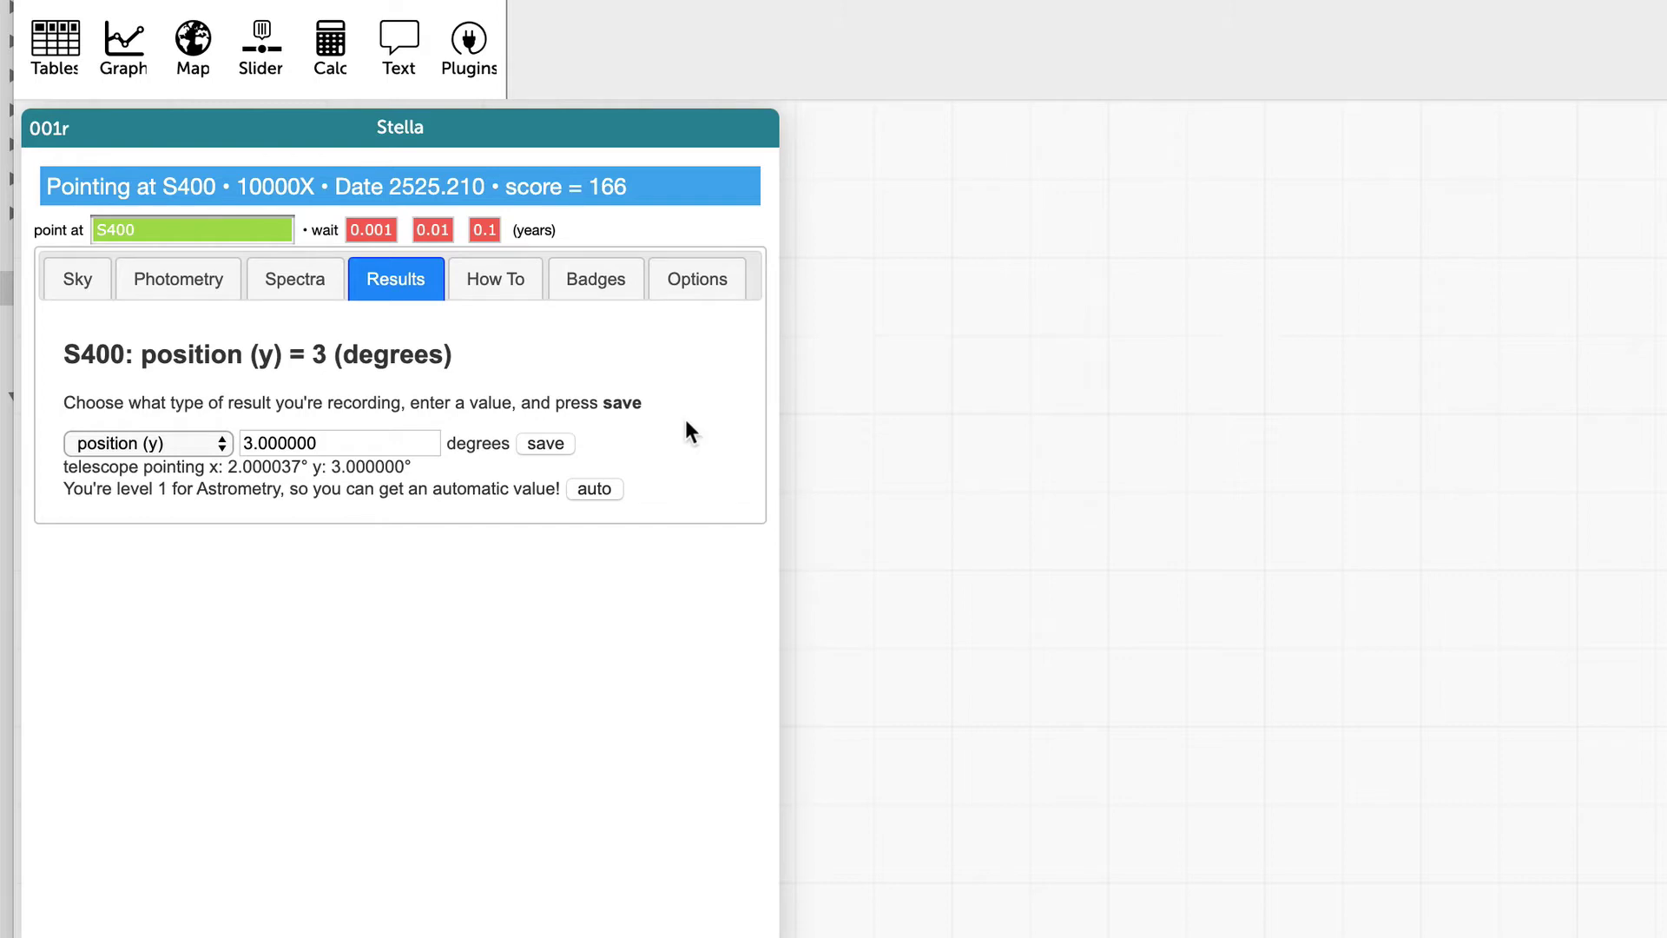
pyautogui.click(66, 45)
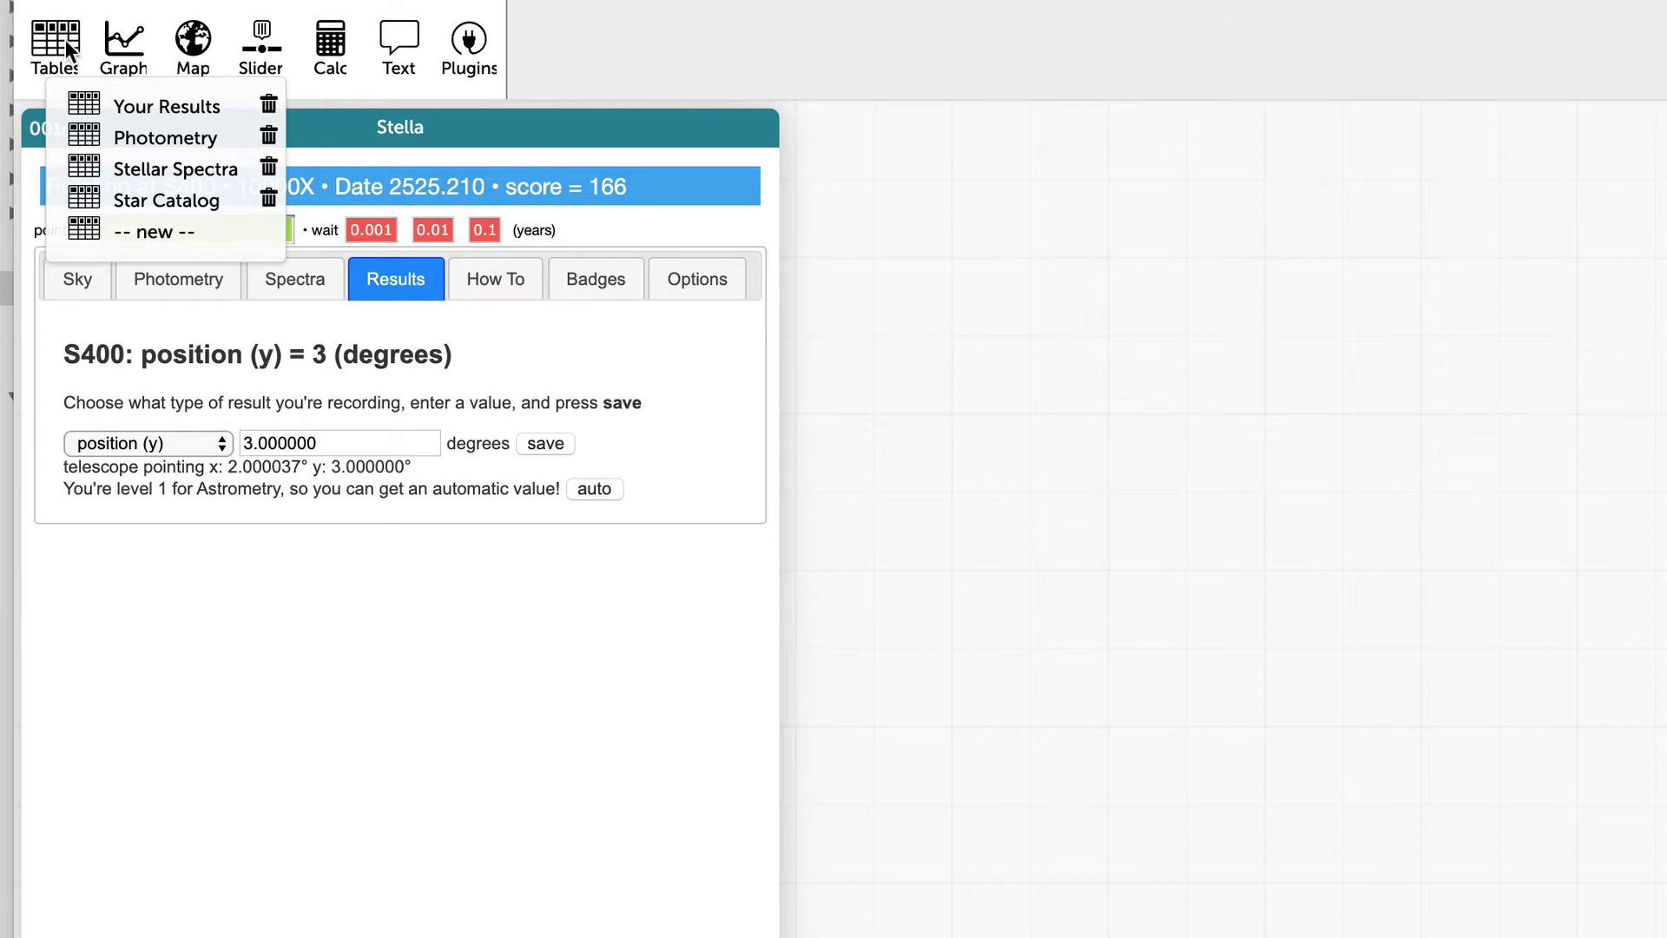
pyautogui.click(138, 106)
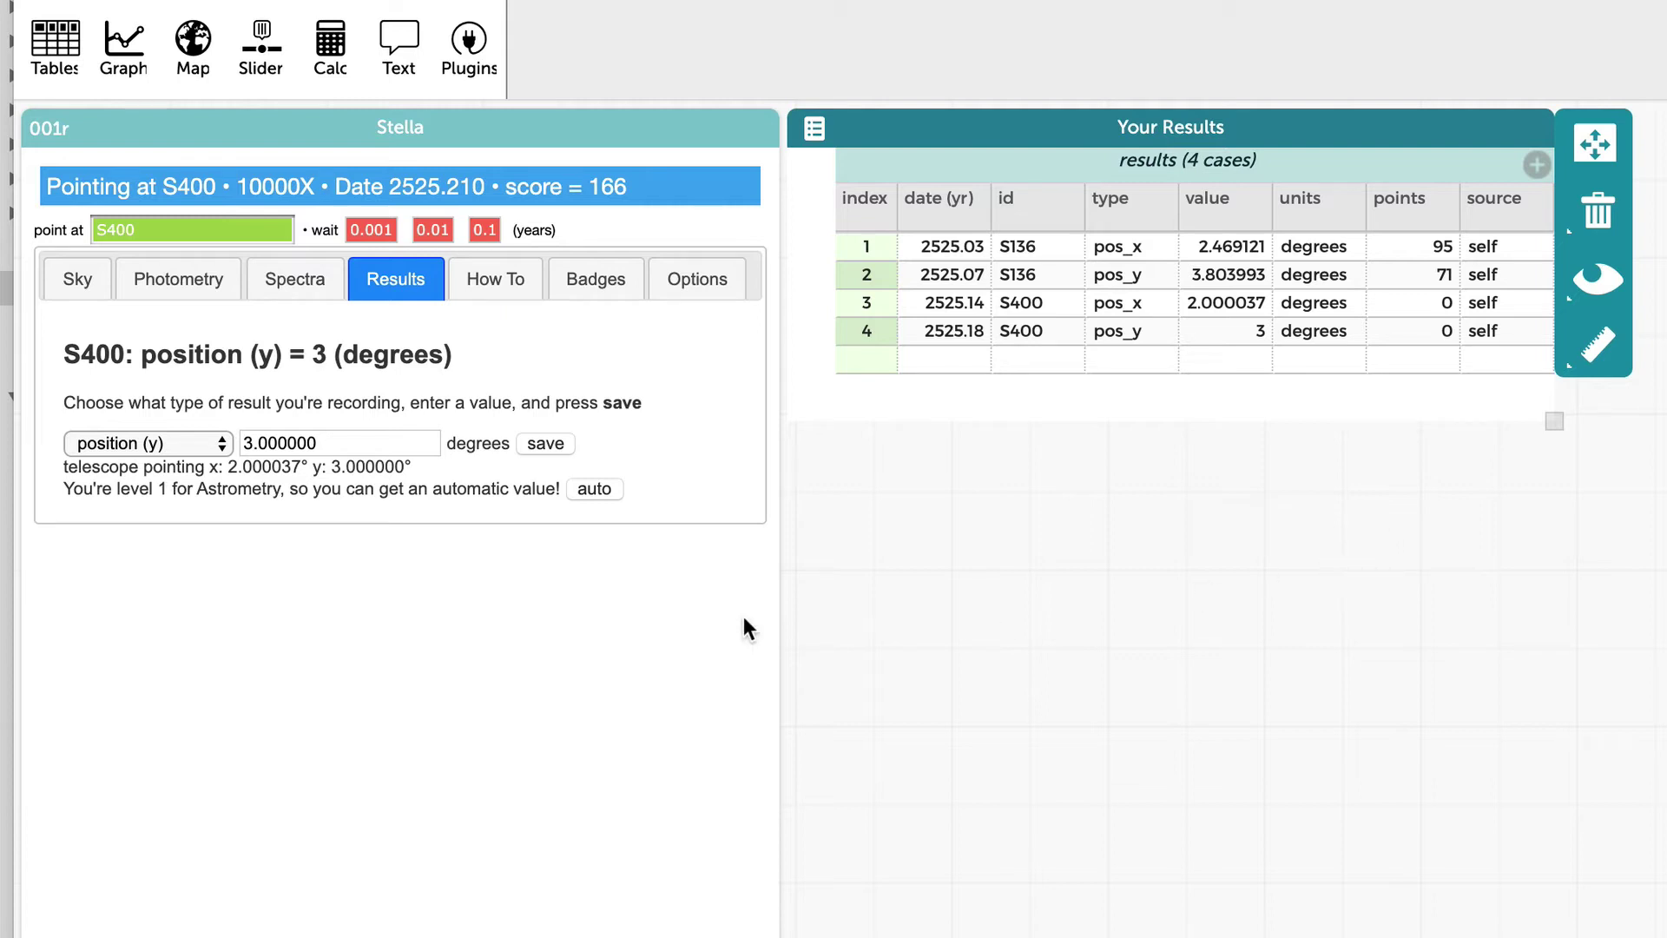
# Re-centre the telescope on S400 in the sky view and save the automatic position (x) of 2.000015 degrees.
pyautogui.click(90, 286)
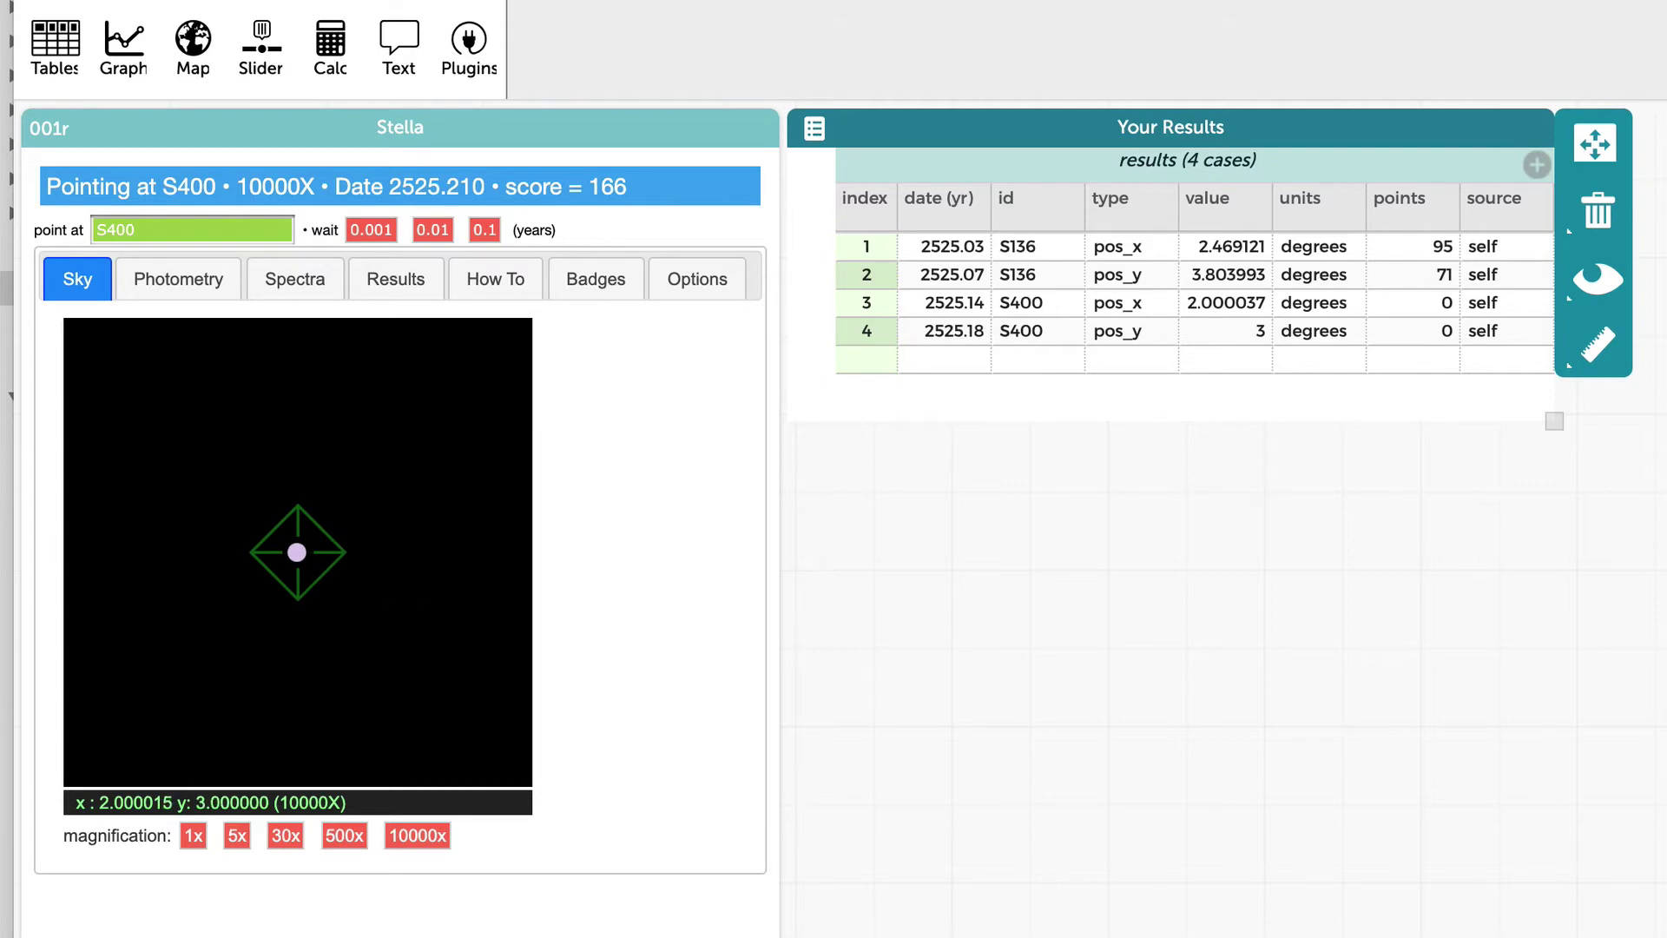
pyautogui.click(412, 288)
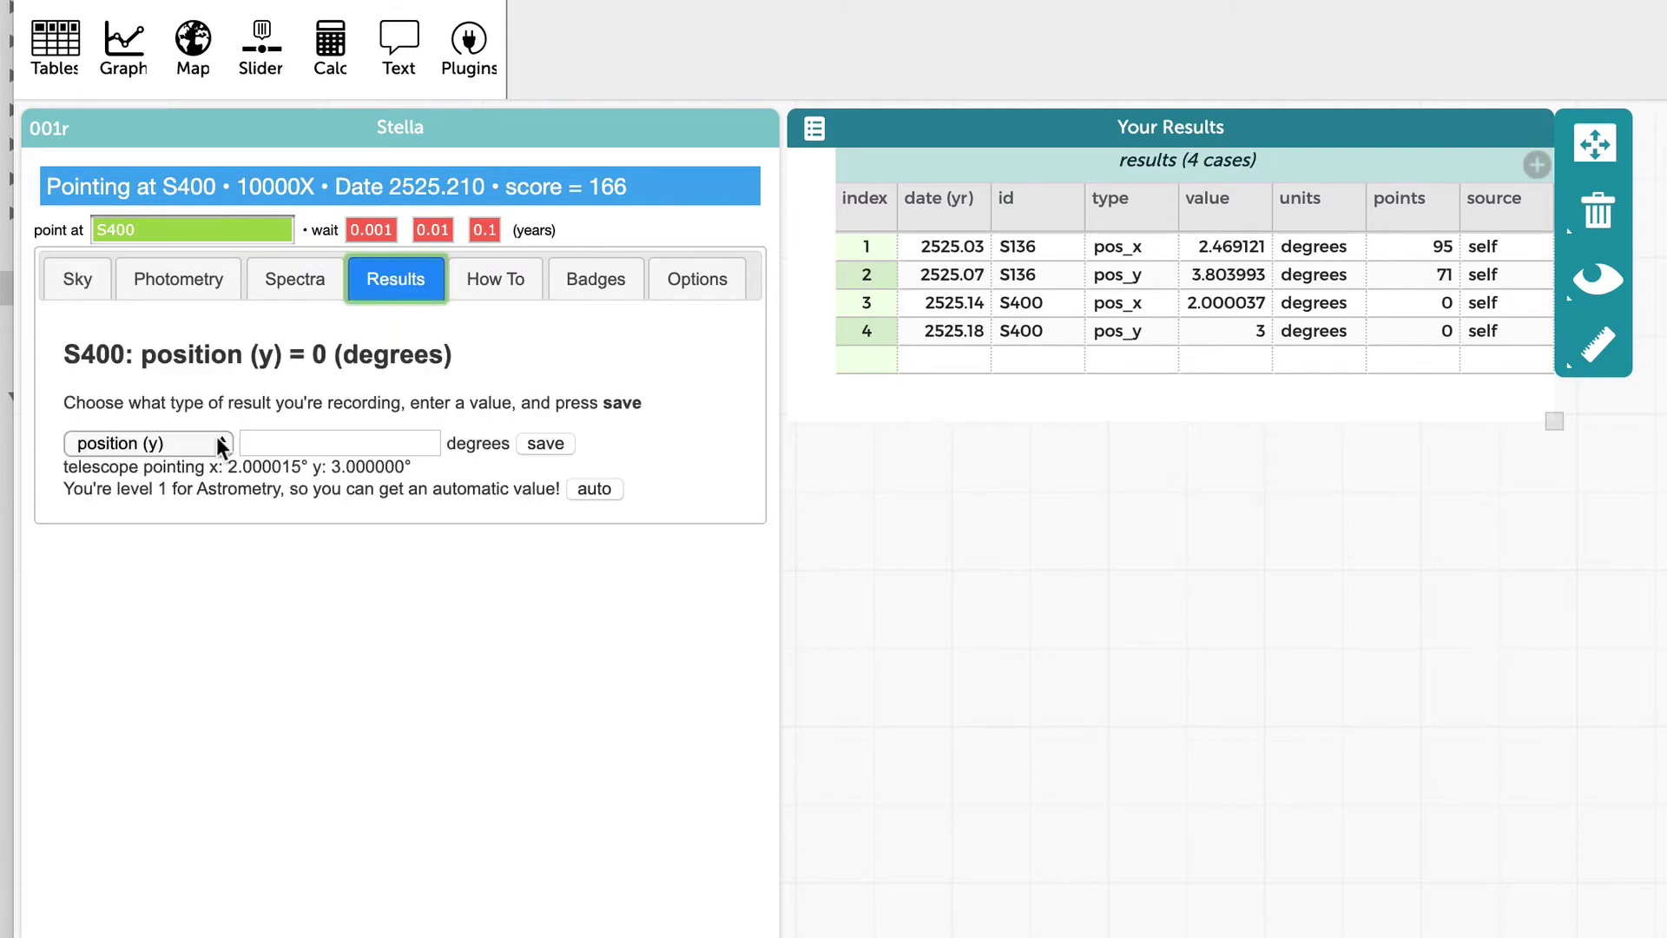
pyautogui.click(216, 441)
pyautogui.click(173, 420)
pyautogui.click(591, 488)
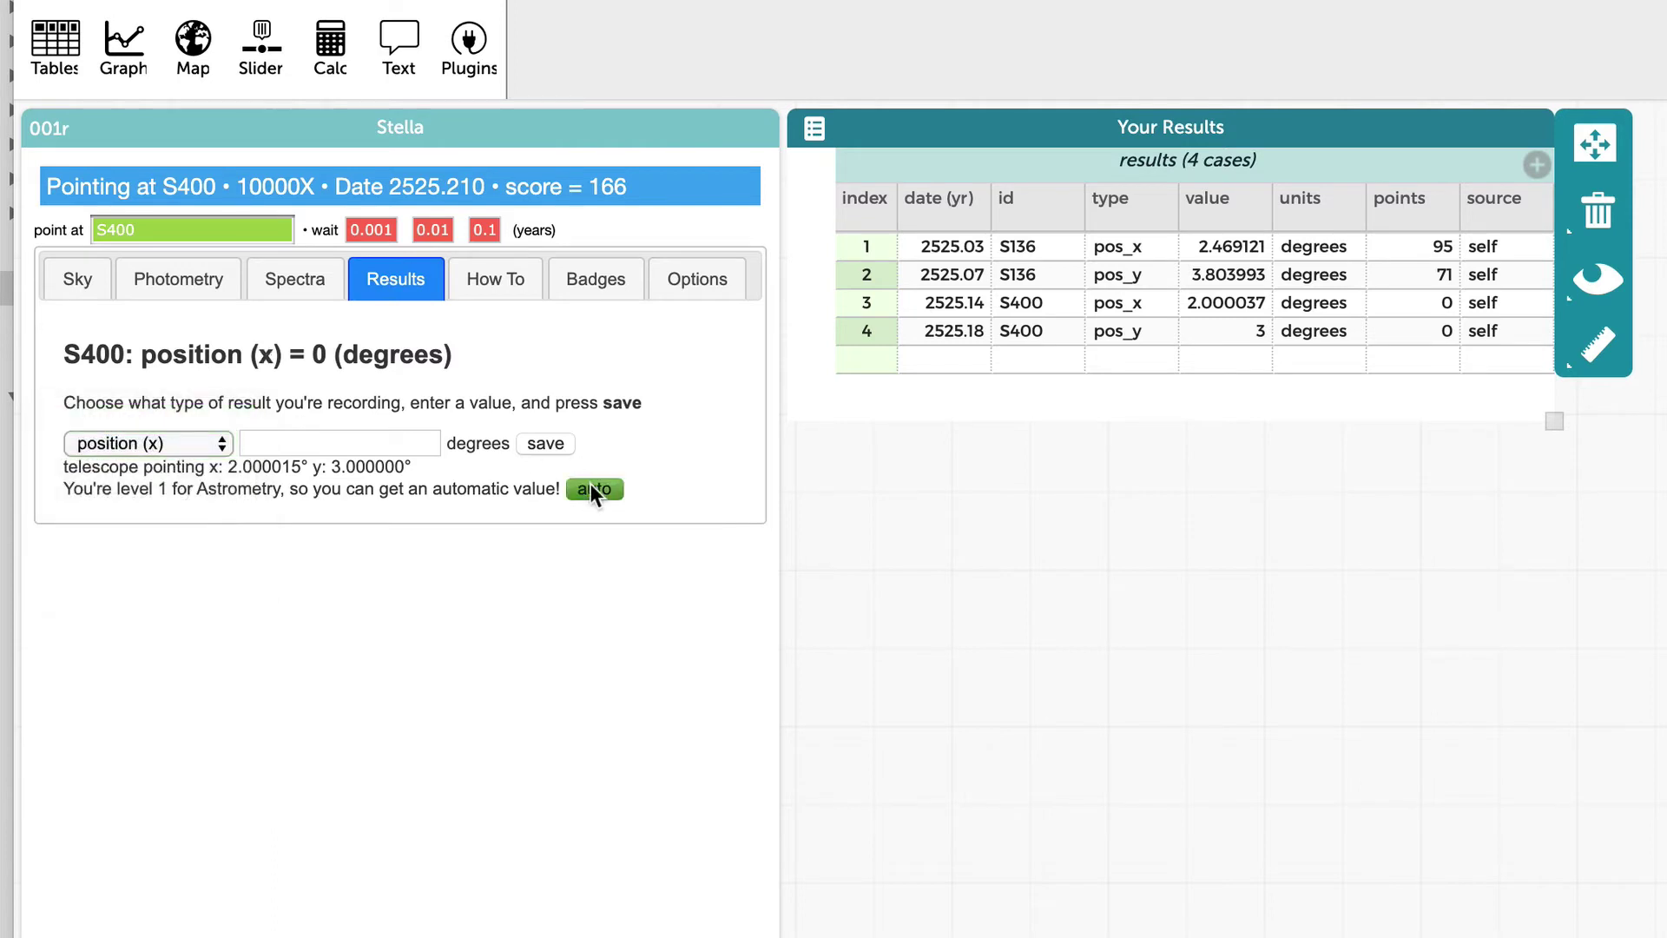
pyautogui.click(547, 444)
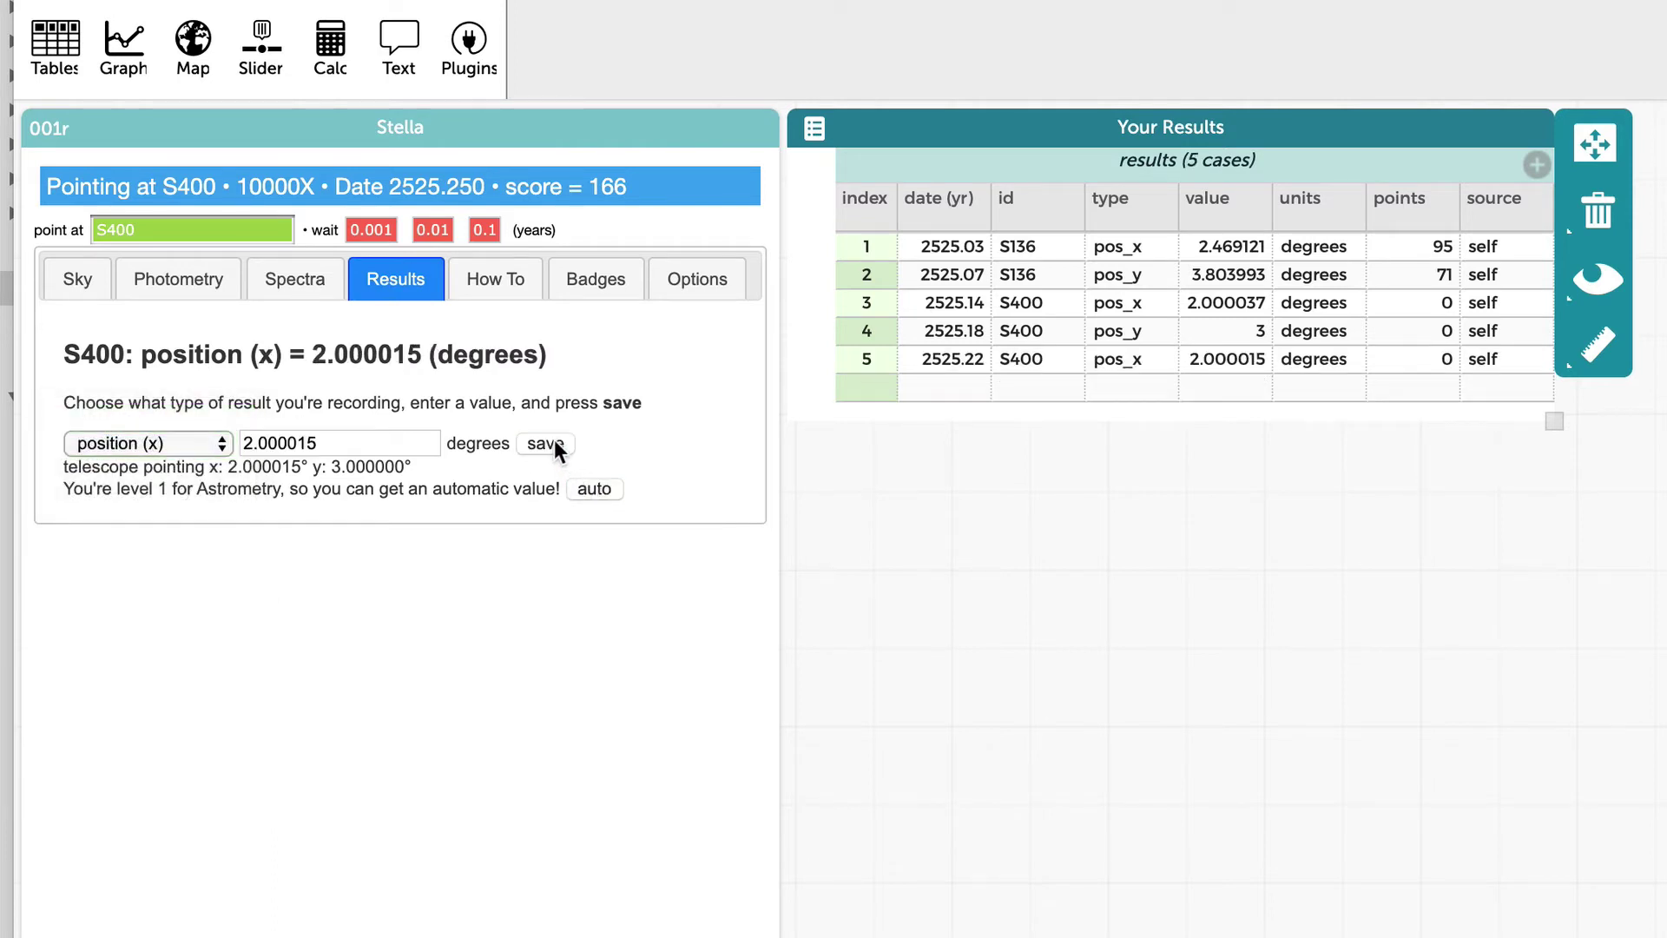
# Save the matching position (y) for S400's second observation with the automatic value of 3.000000 degrees.
pyautogui.click(210, 445)
pyautogui.click(212, 466)
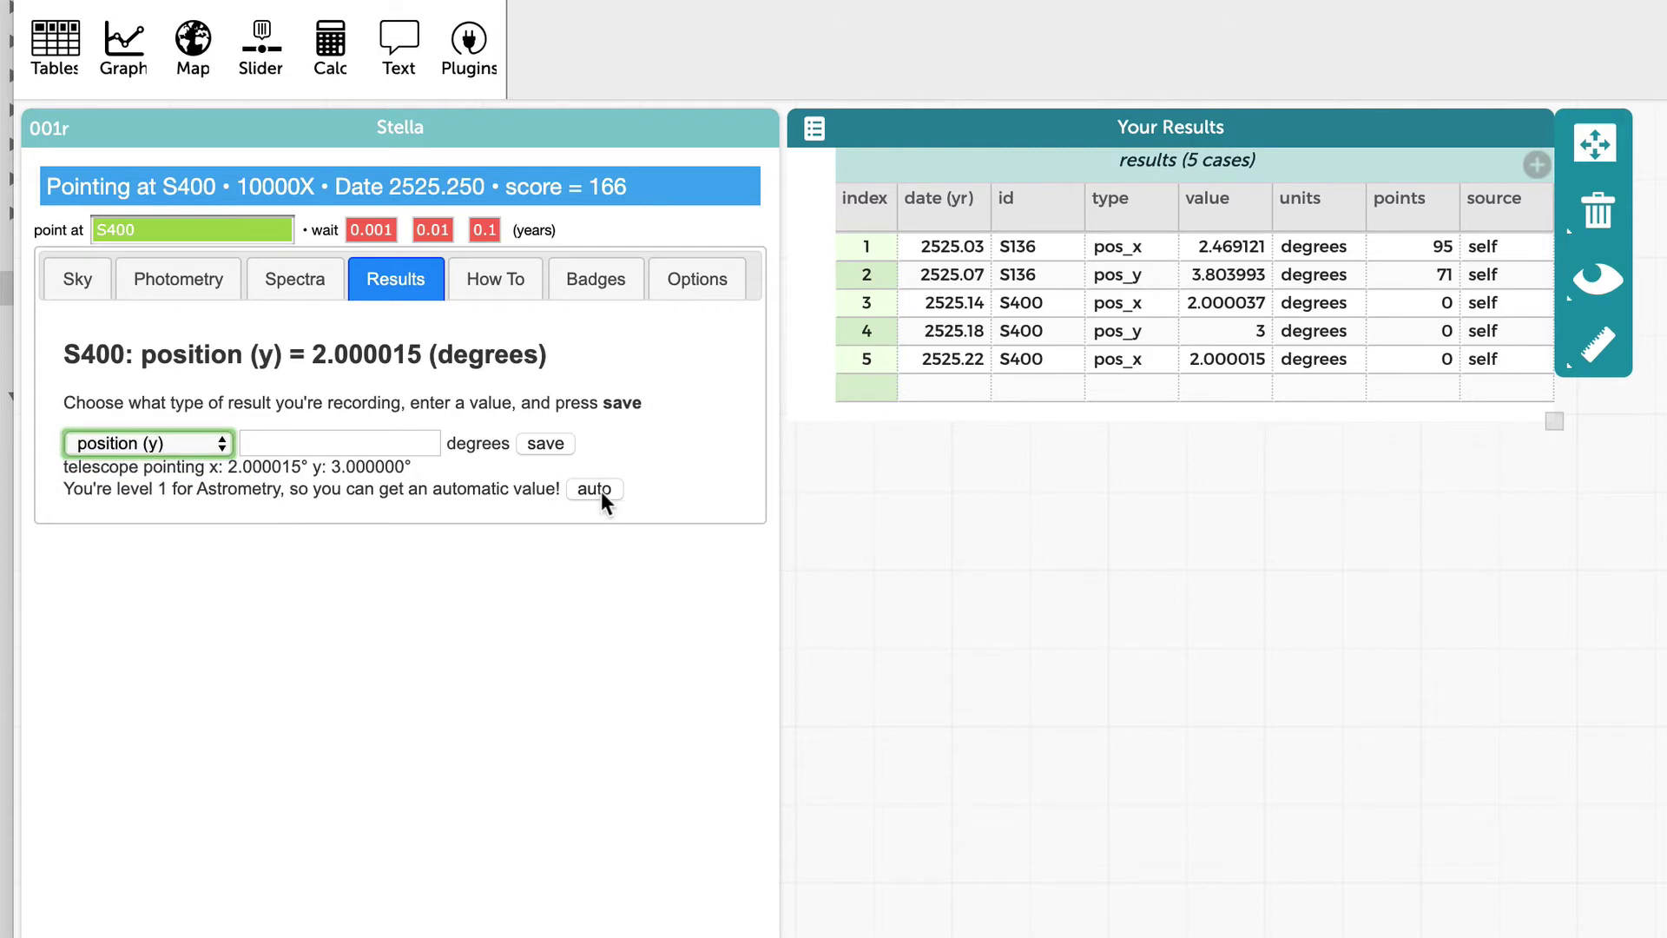
pyautogui.click(595, 489)
pyautogui.click(542, 443)
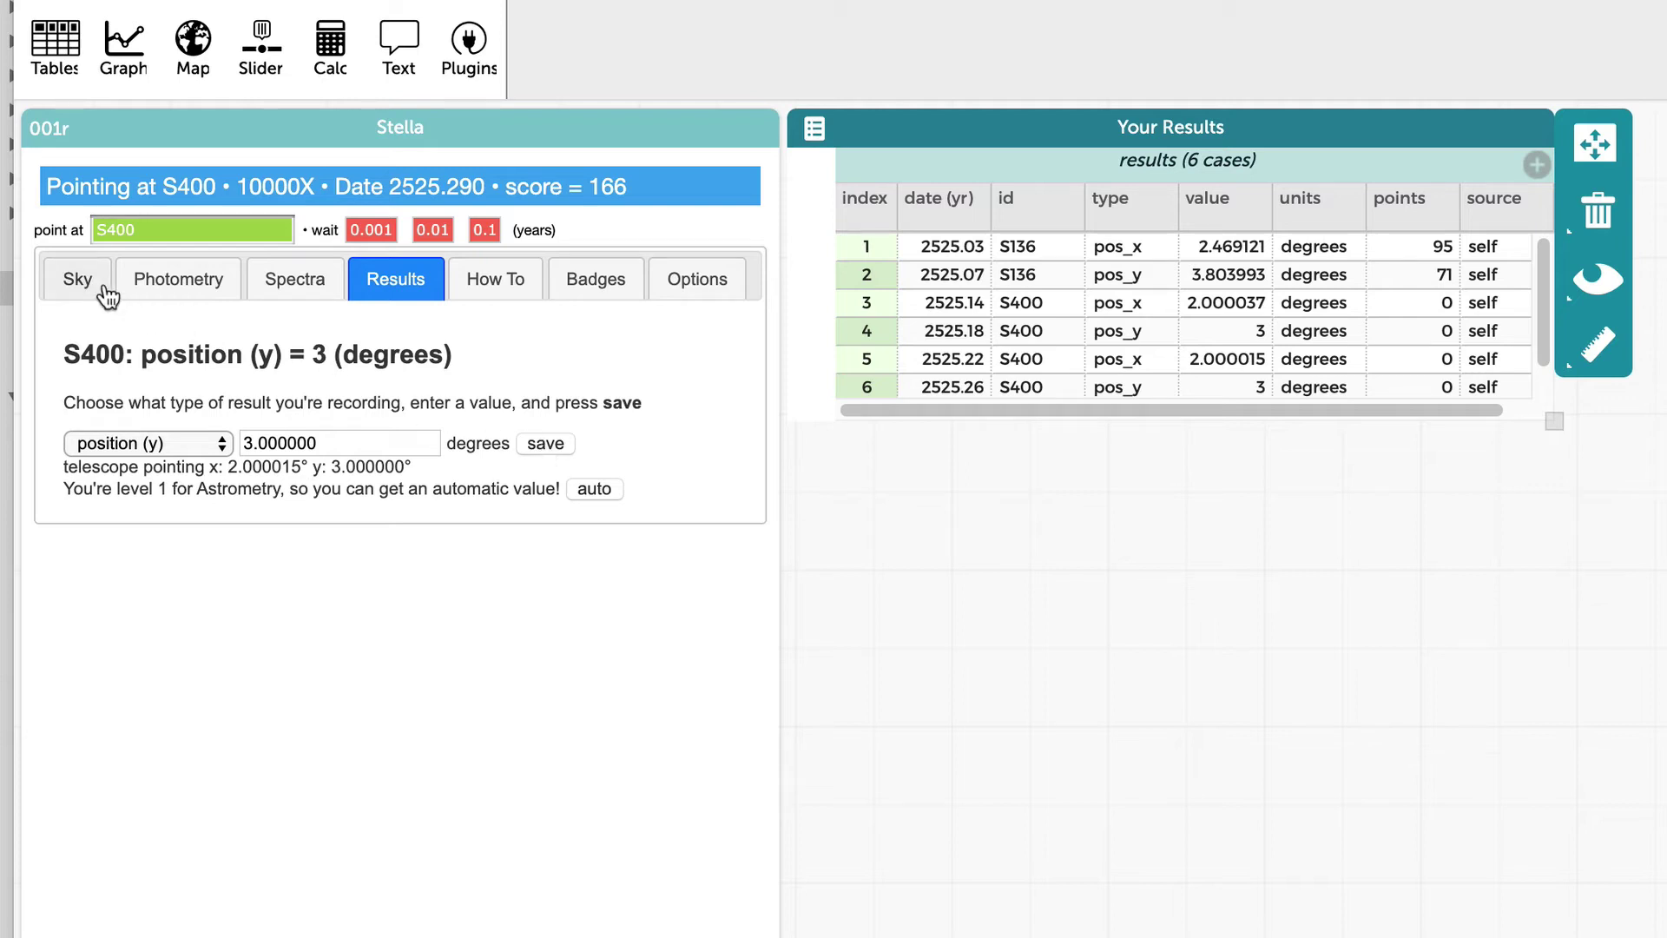
# Re-centre on S400 once more and save a third automatic position (x) of 1.999985 degrees.
pyautogui.click(77, 279)
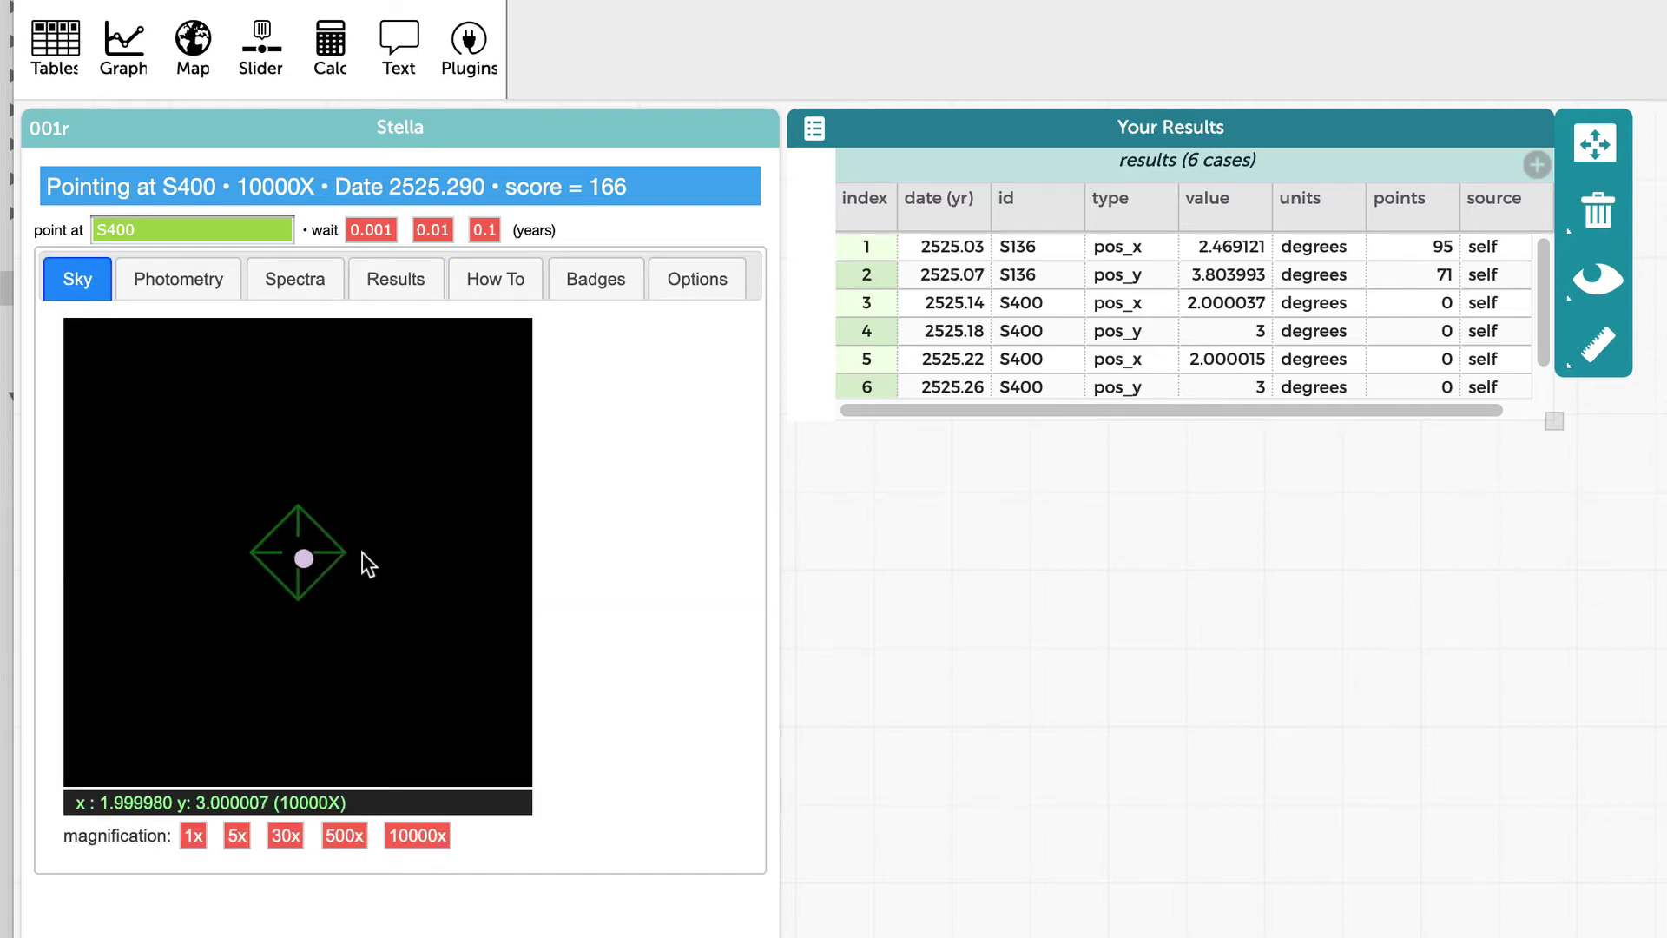
pyautogui.click(426, 280)
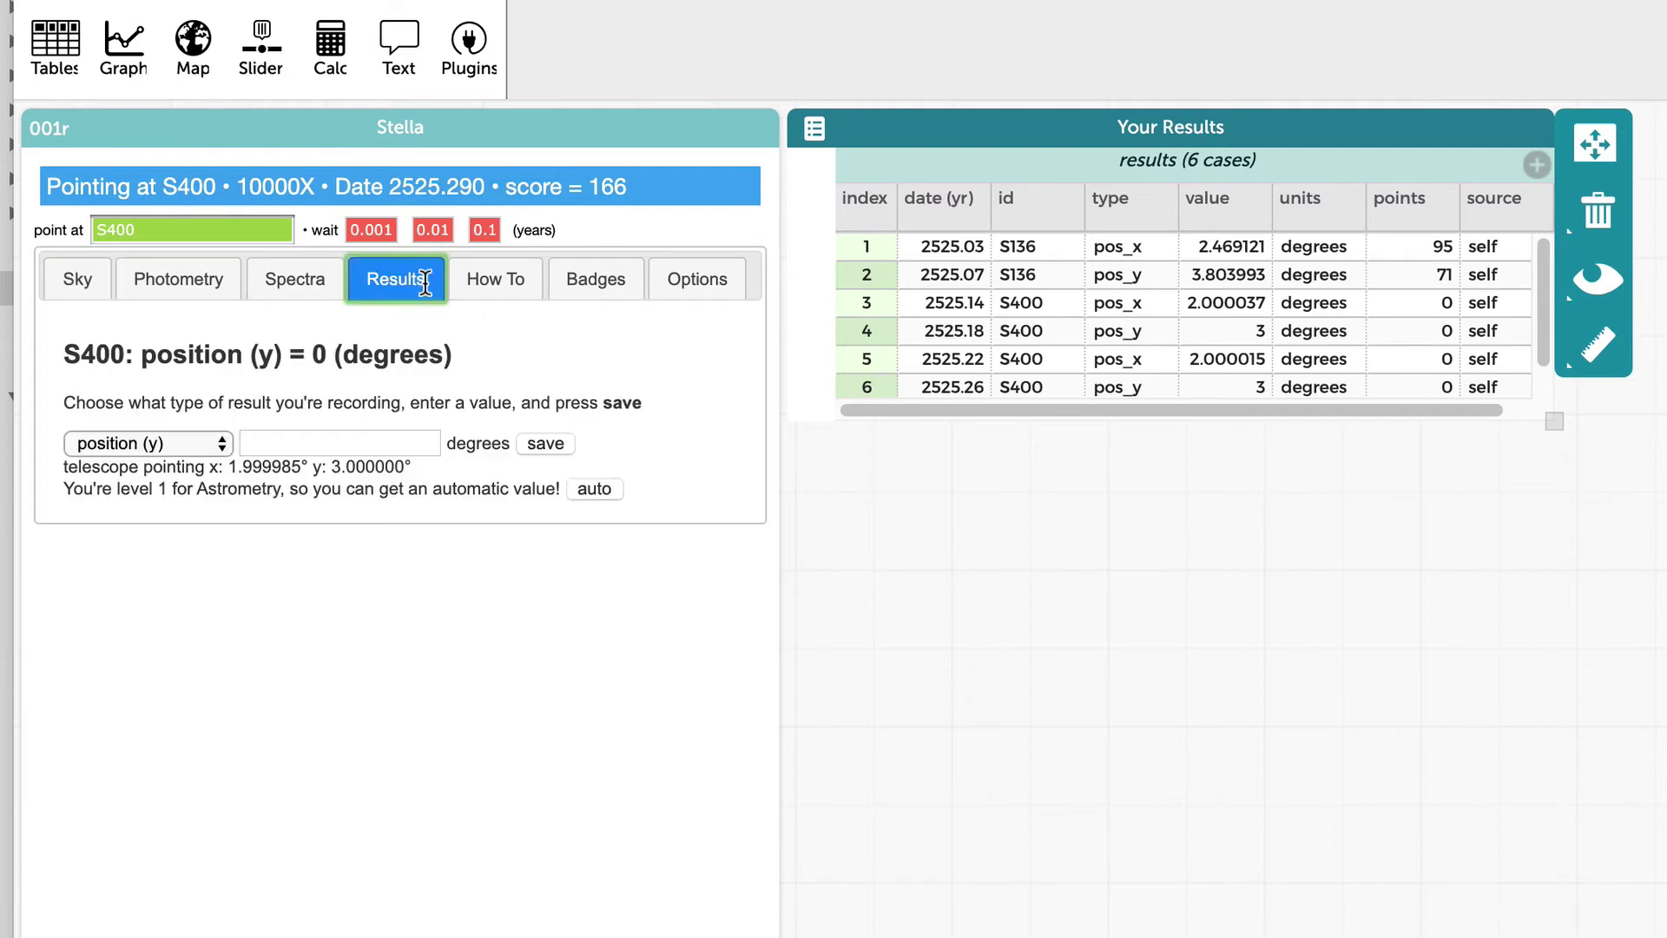
pyautogui.click(228, 440)
pyautogui.click(213, 420)
pyautogui.click(594, 488)
pyautogui.click(545, 443)
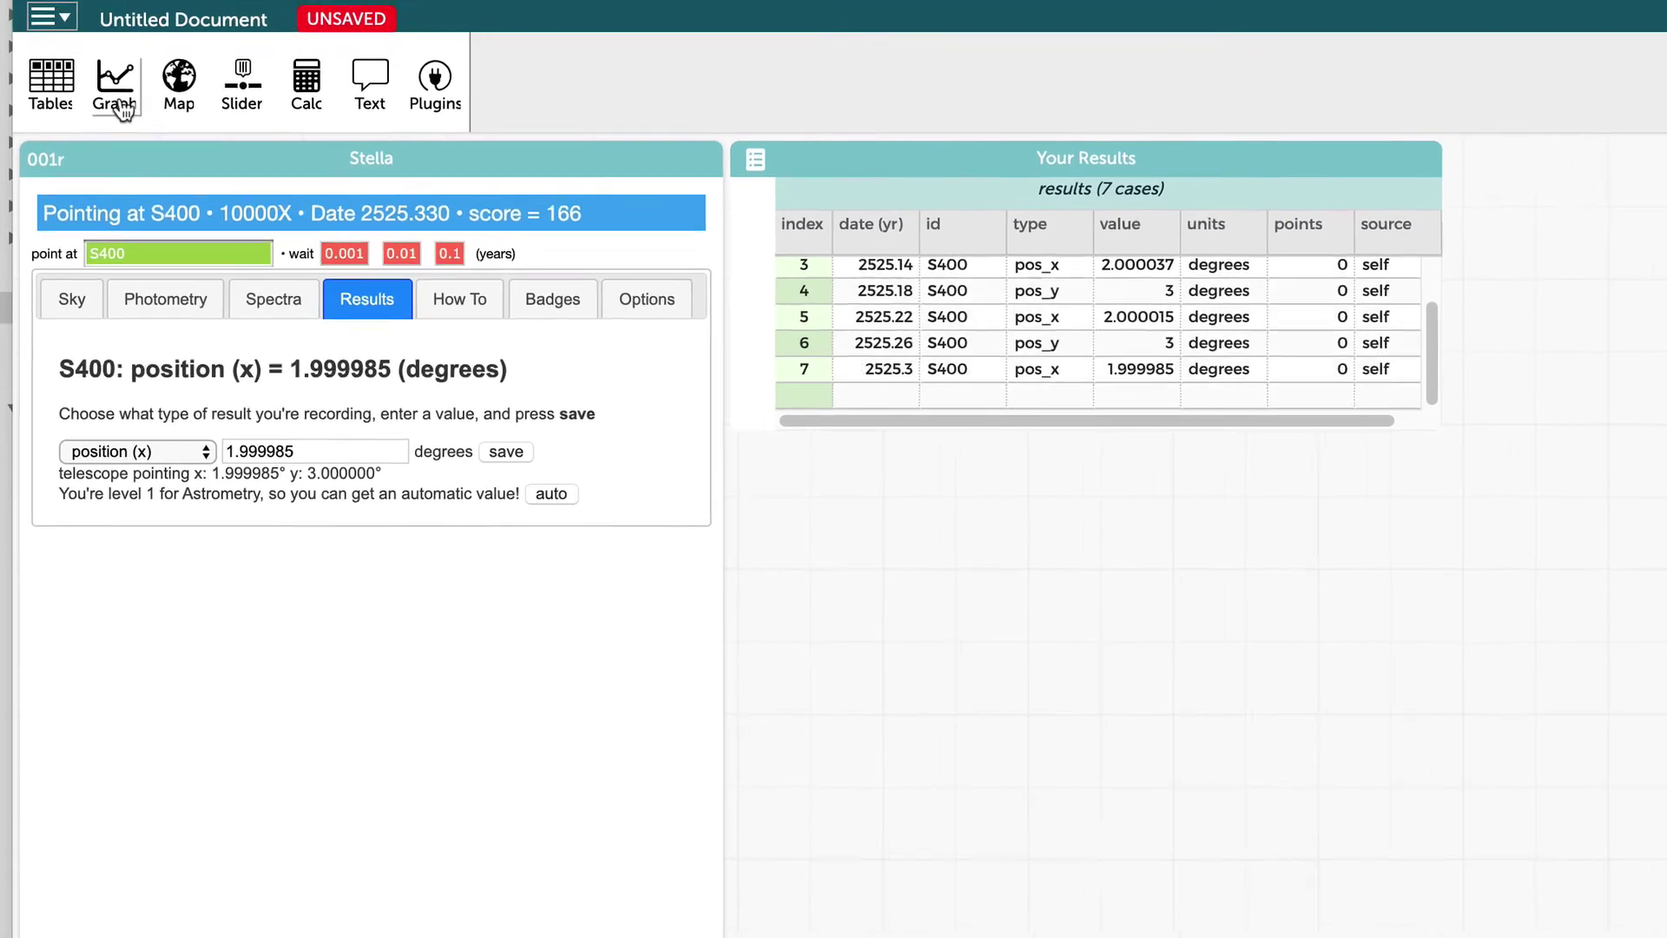
# Create a graph of the results with date (yr) on the horizontal axis and value on the vertical axis.
pyautogui.click(122, 108)
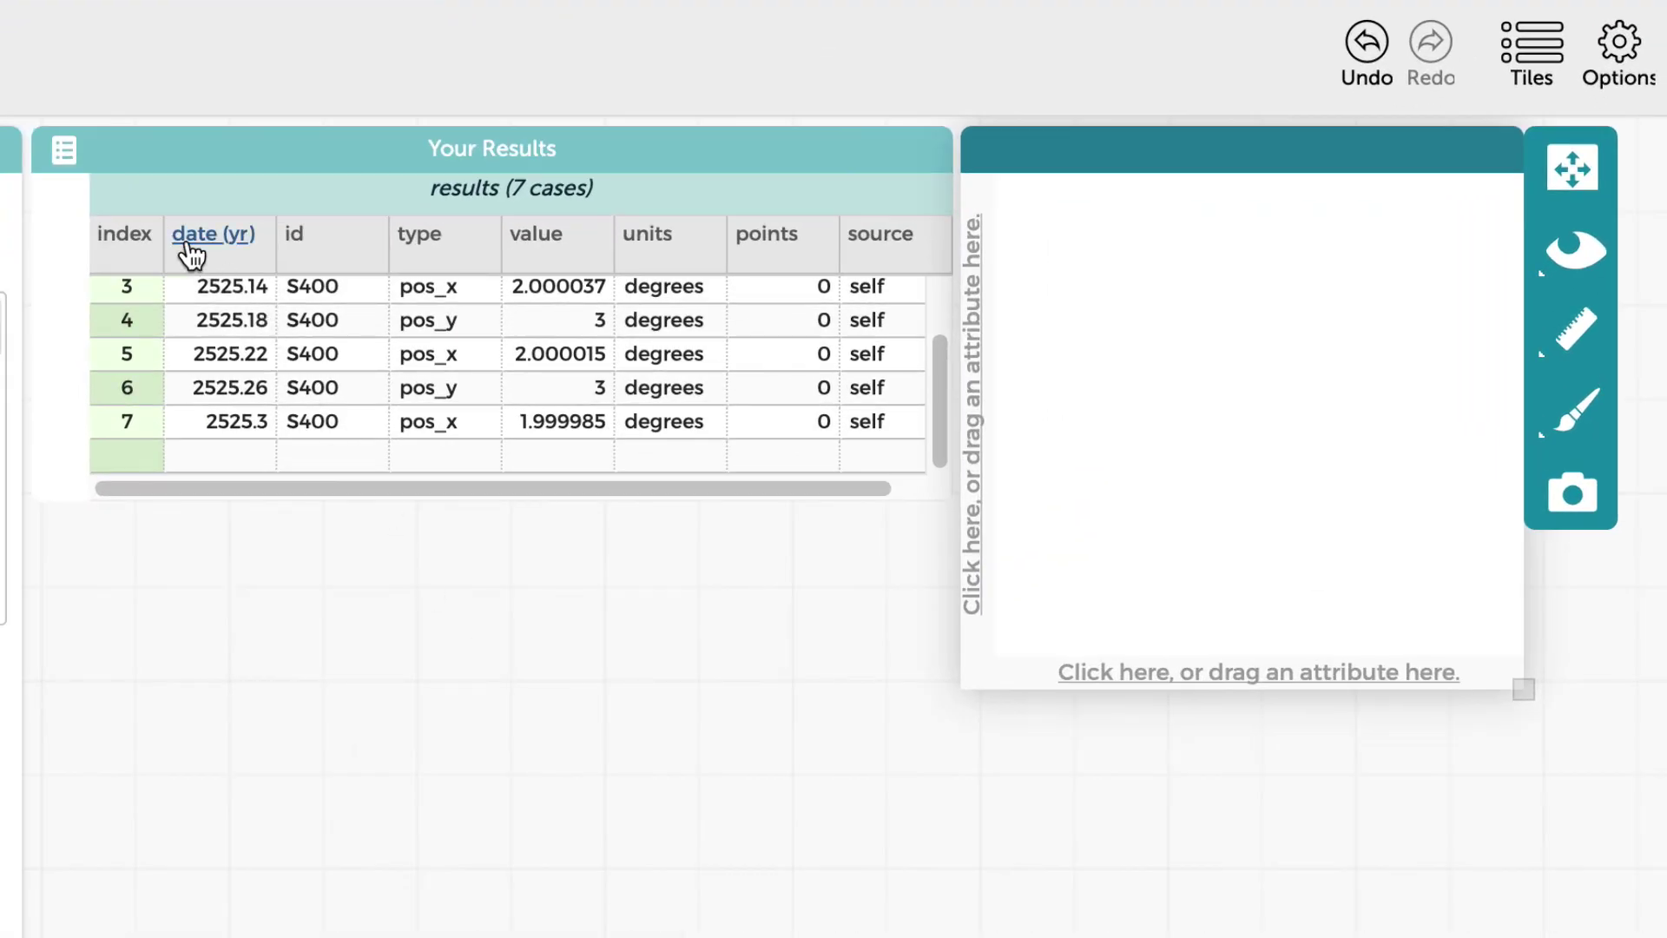
pyautogui.moveTo(191, 254); pyautogui.dragTo(1277, 680)
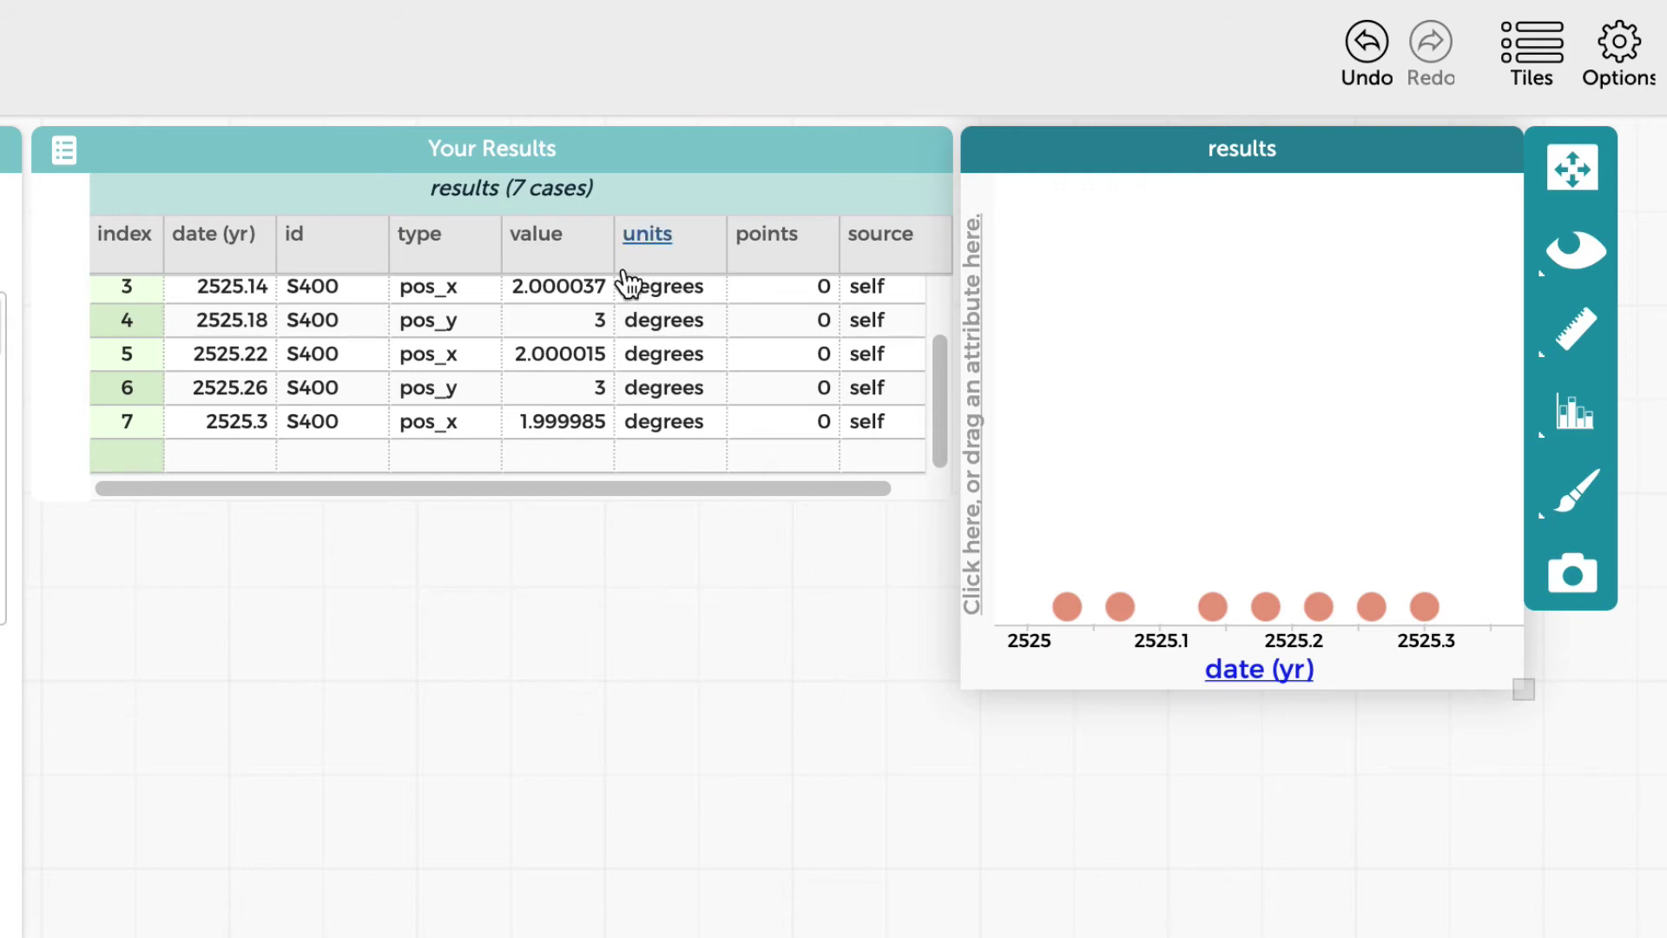
pyautogui.moveTo(560, 260); pyautogui.dragTo(978, 417)
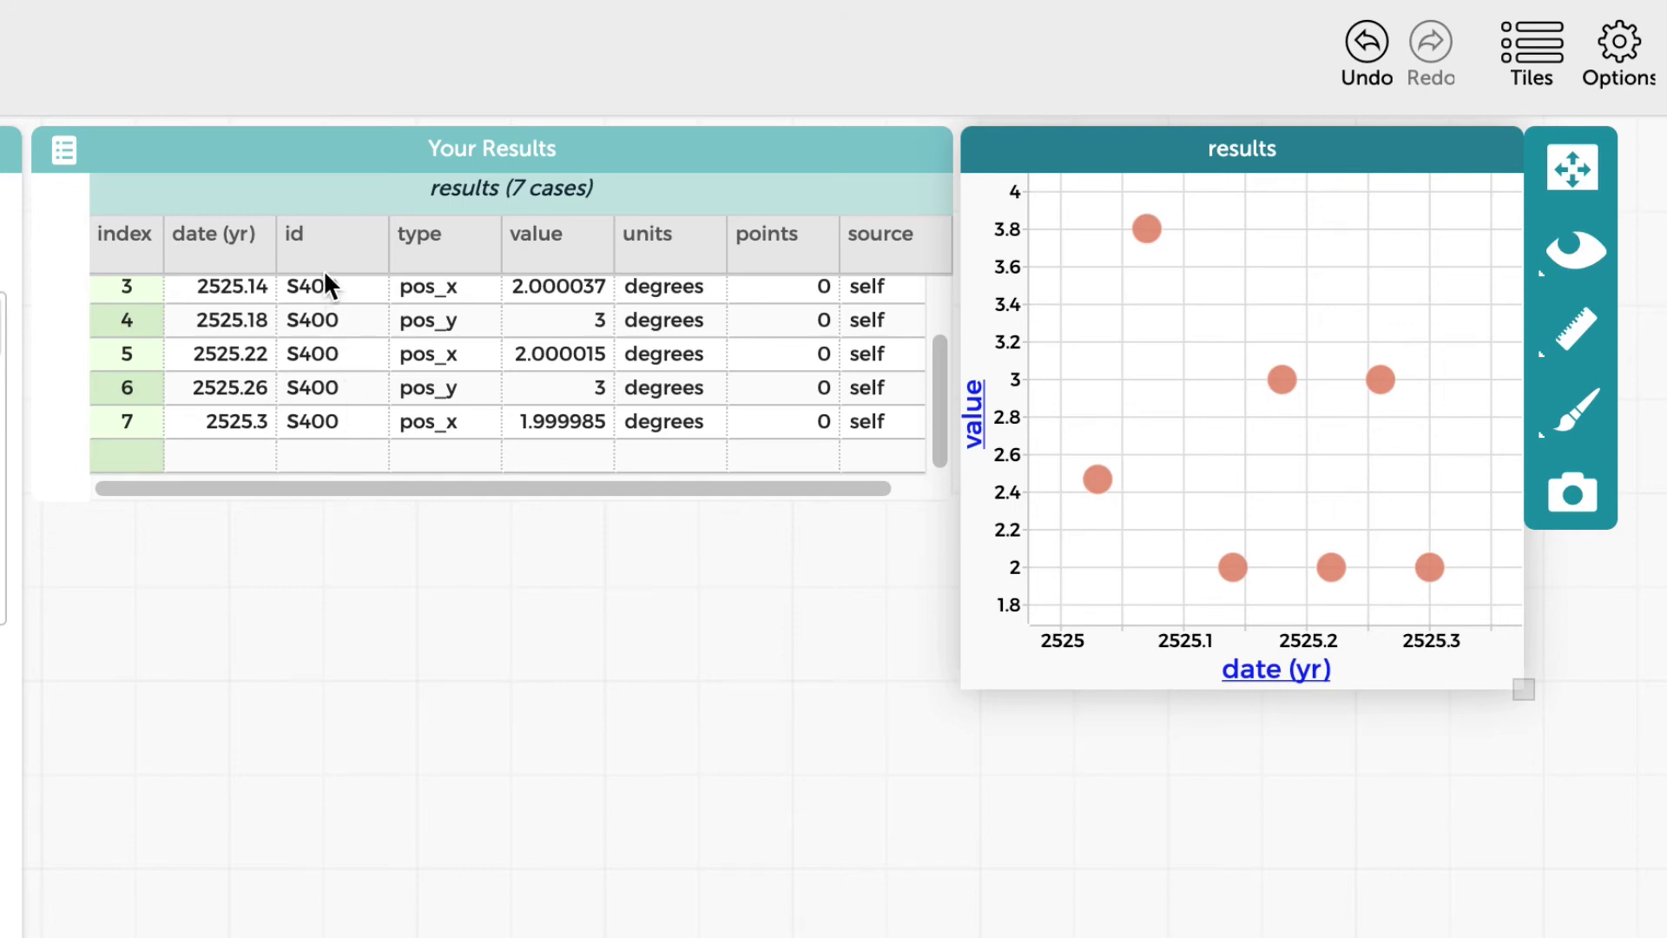
# Colour the graph's points by id and hide every case except those of S400.
pyautogui.moveTo(314, 252); pyautogui.dragTo(1099, 385)
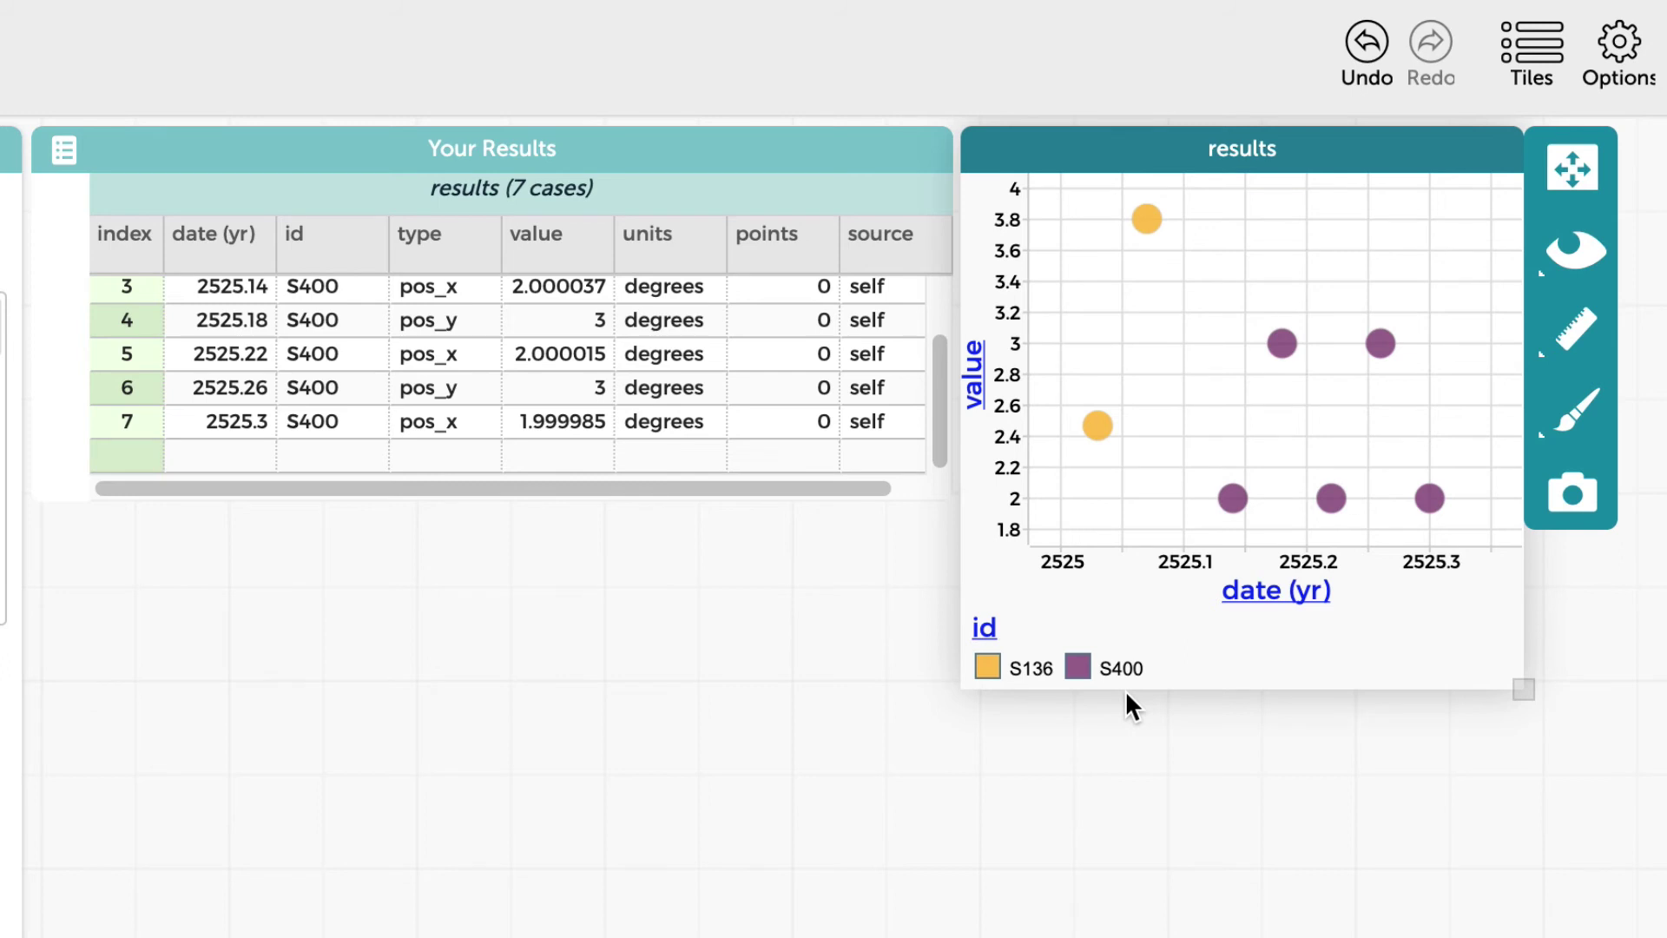
pyautogui.click(1081, 668)
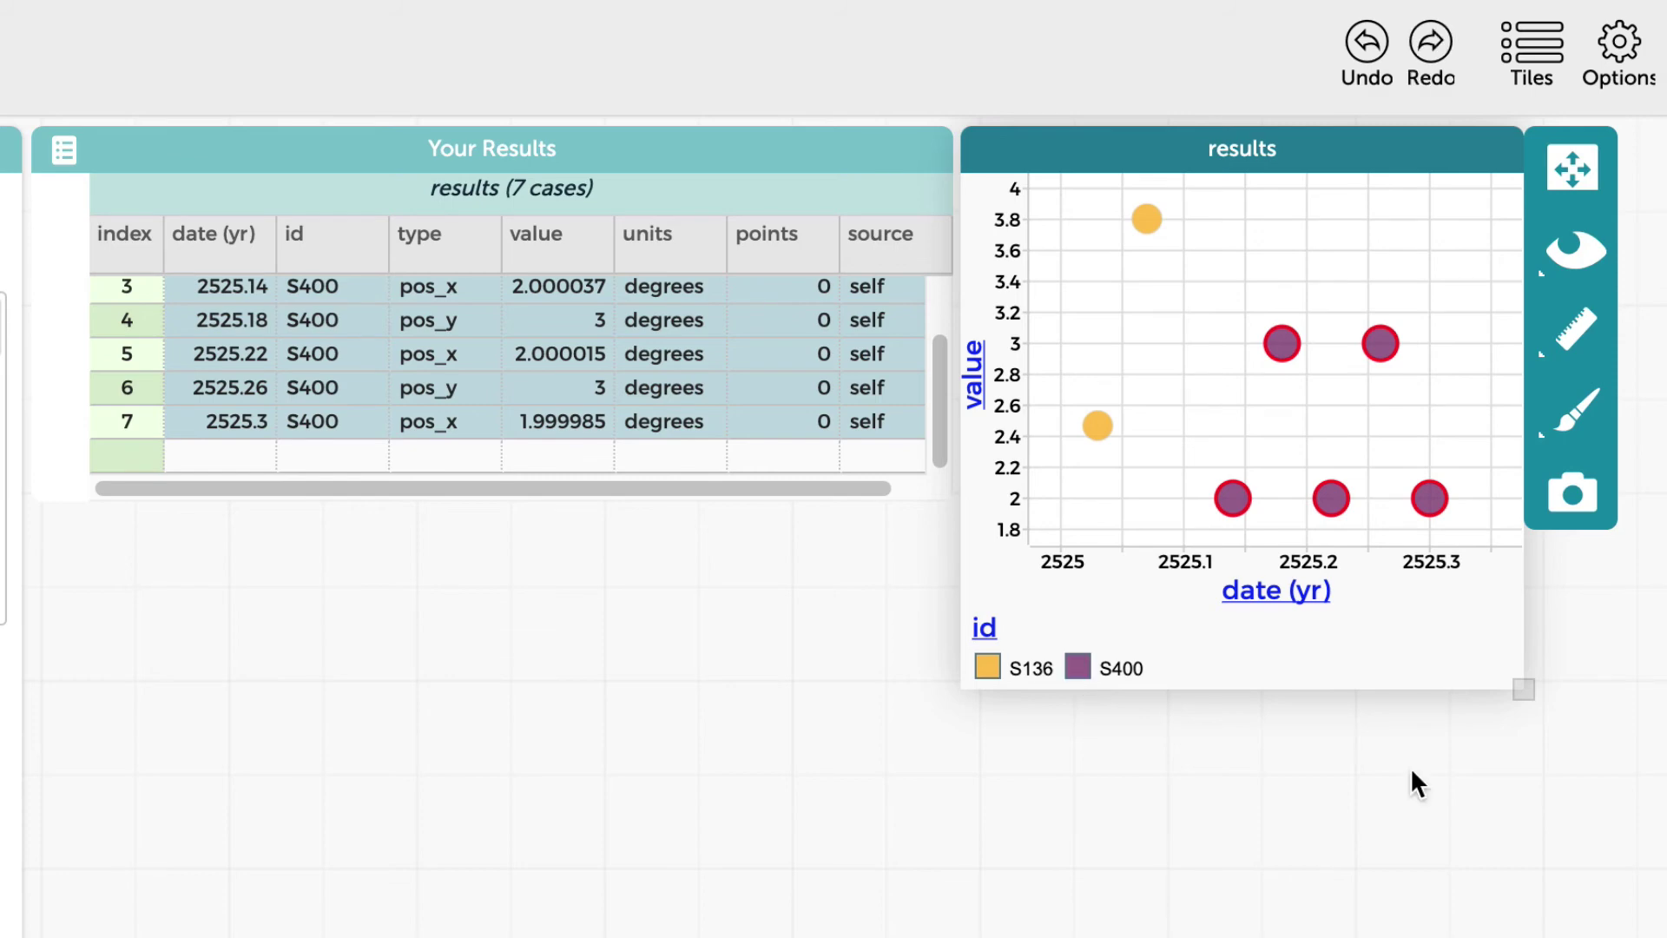
pyautogui.click(1596, 247)
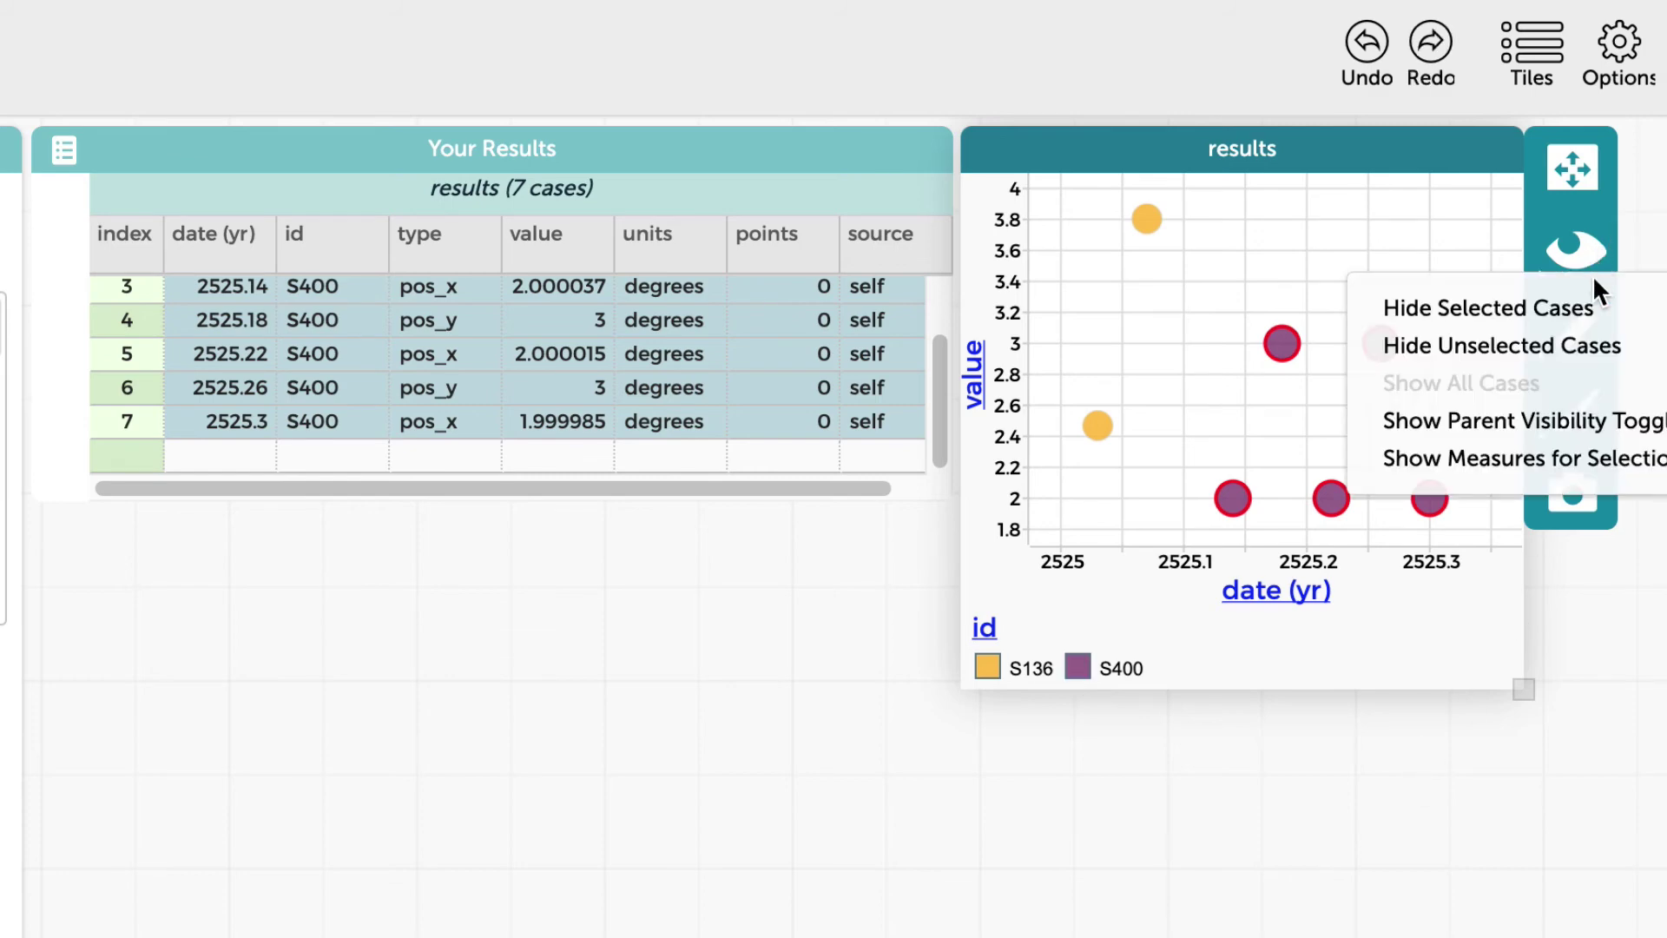
pyautogui.click(1584, 346)
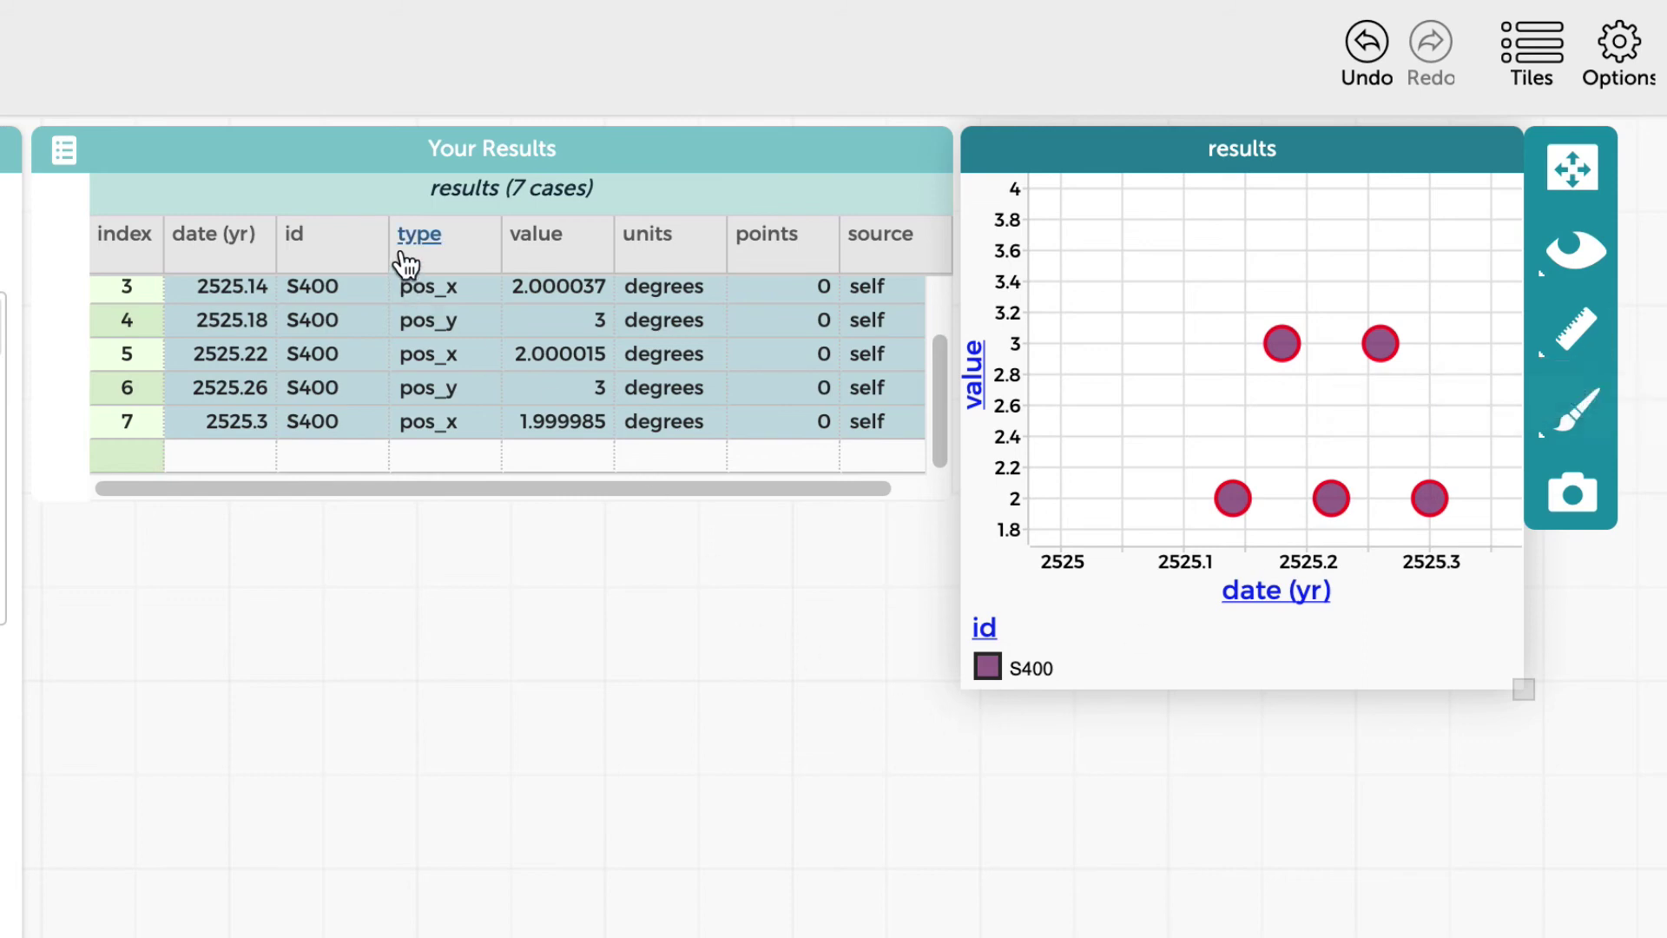
# Colour the graph's points by type and hide every case except the pos_x measurements.
pyautogui.moveTo(441, 262); pyautogui.dragTo(1172, 318)
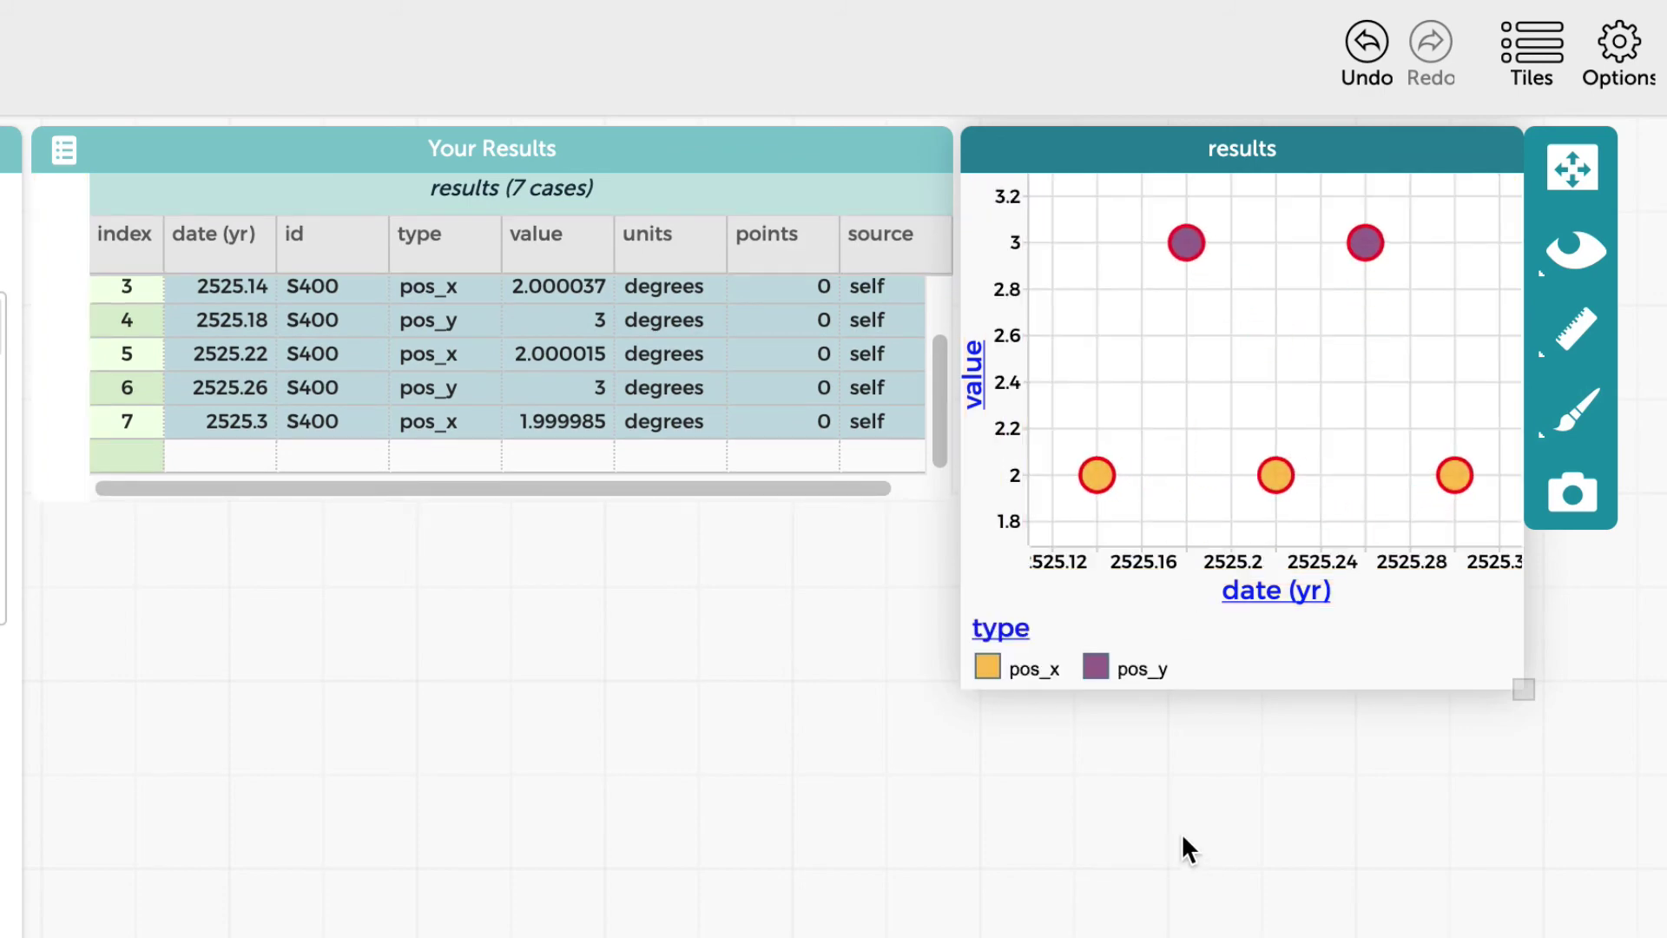
pyautogui.click(991, 670)
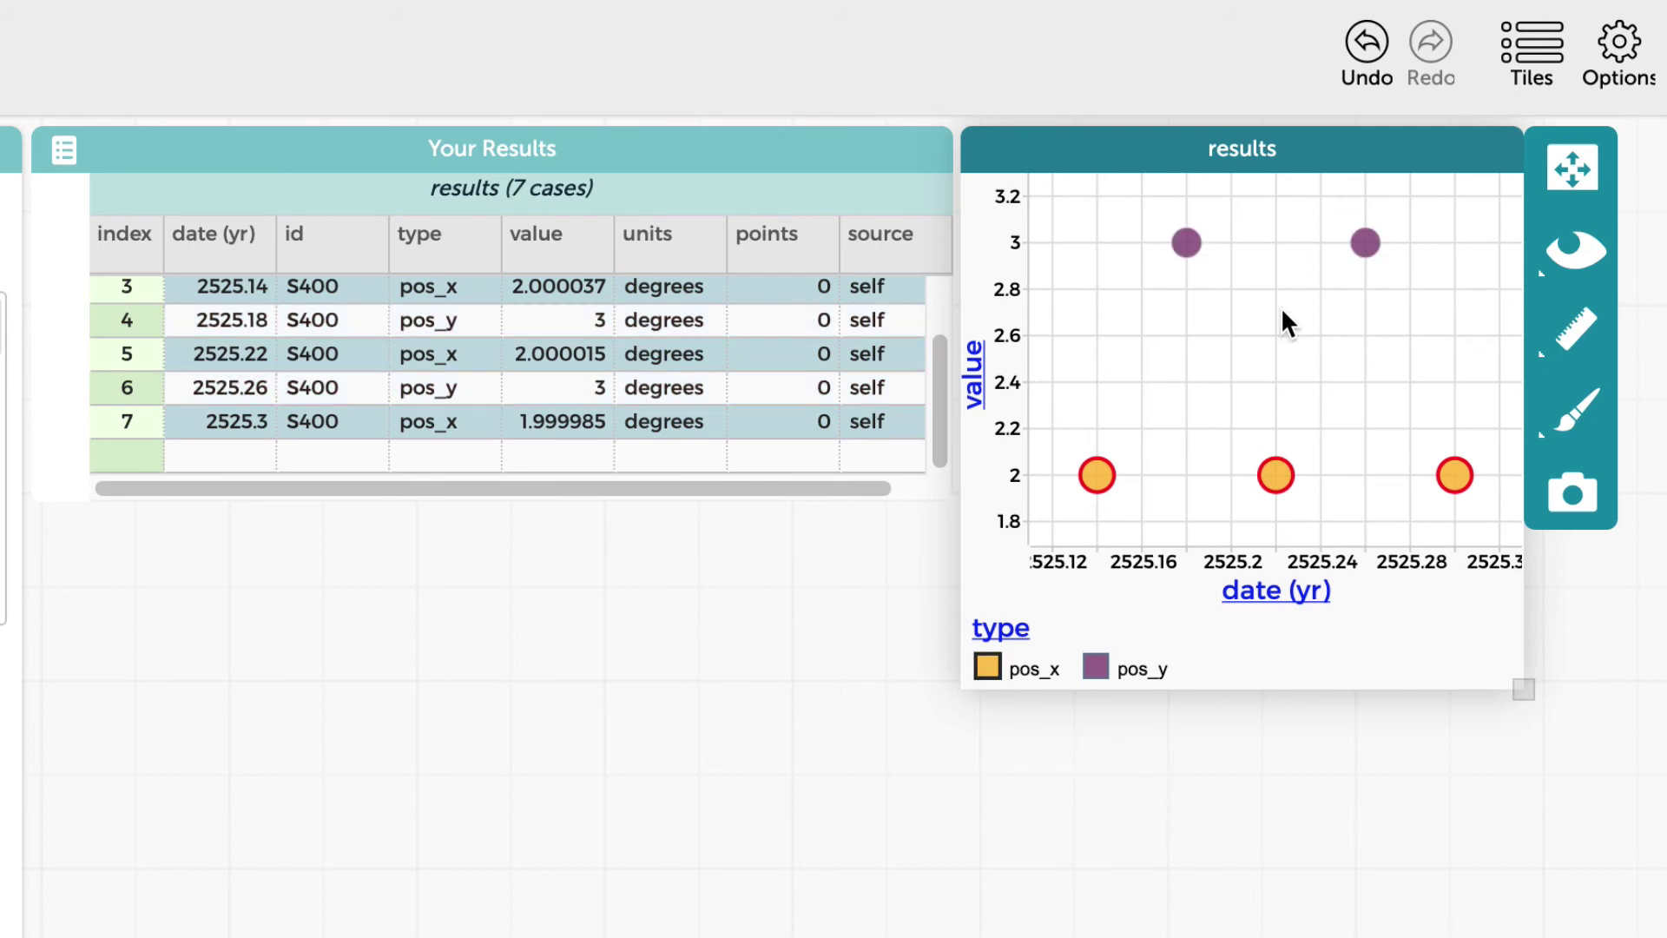
pyautogui.click(1576, 262)
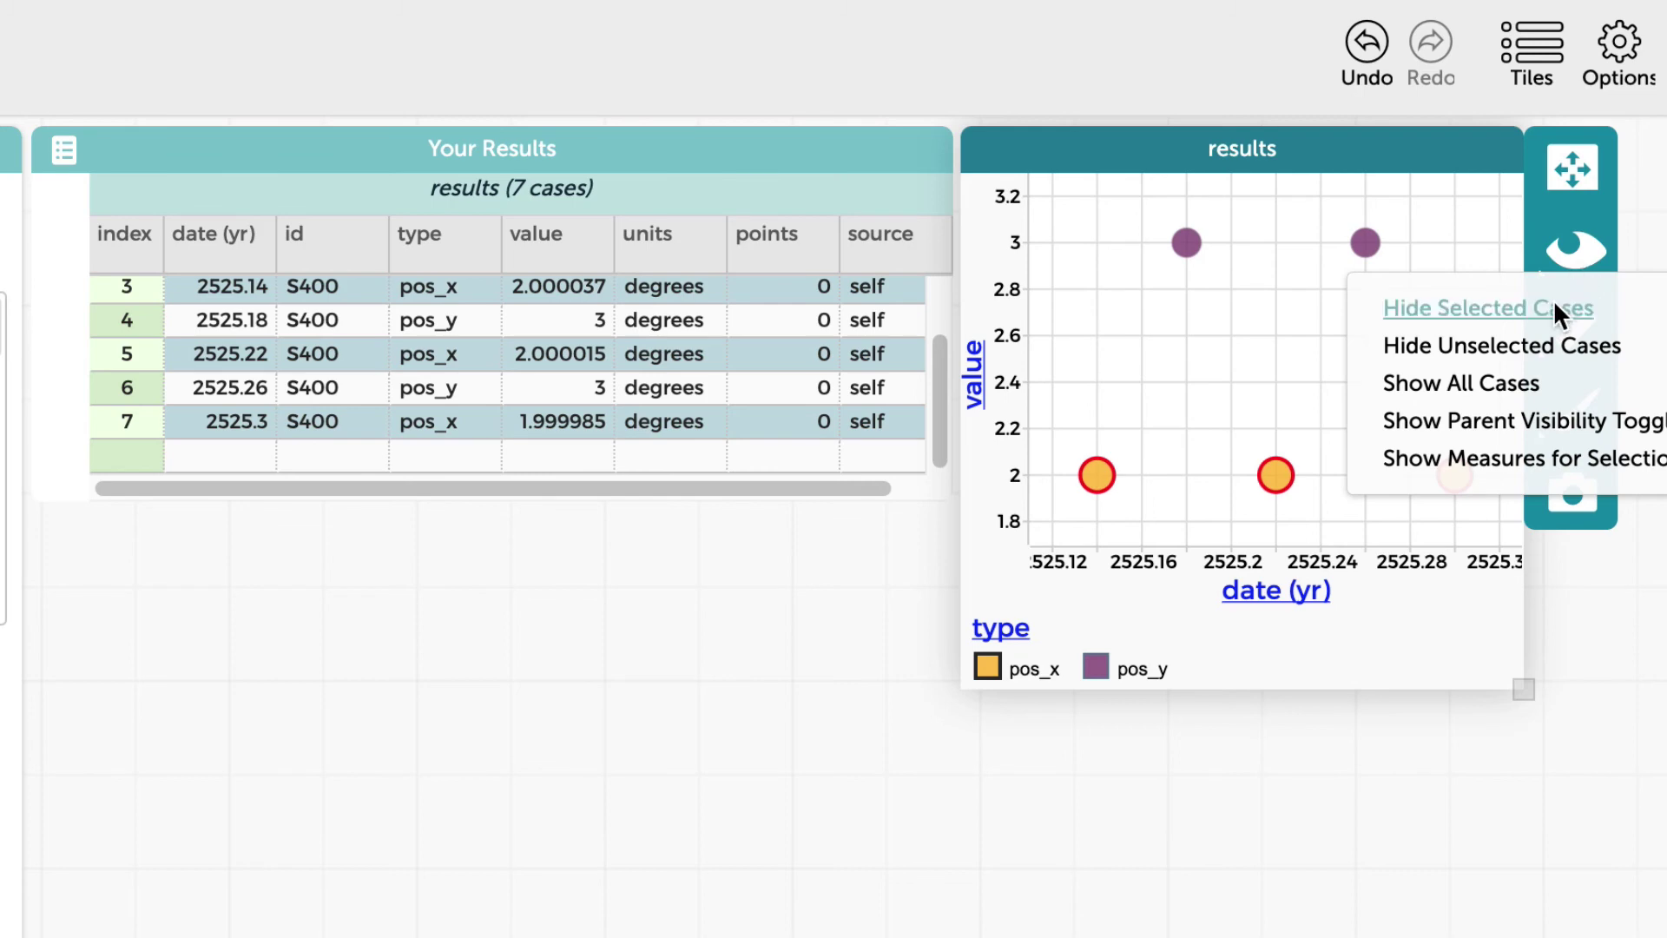
pyautogui.click(1537, 346)
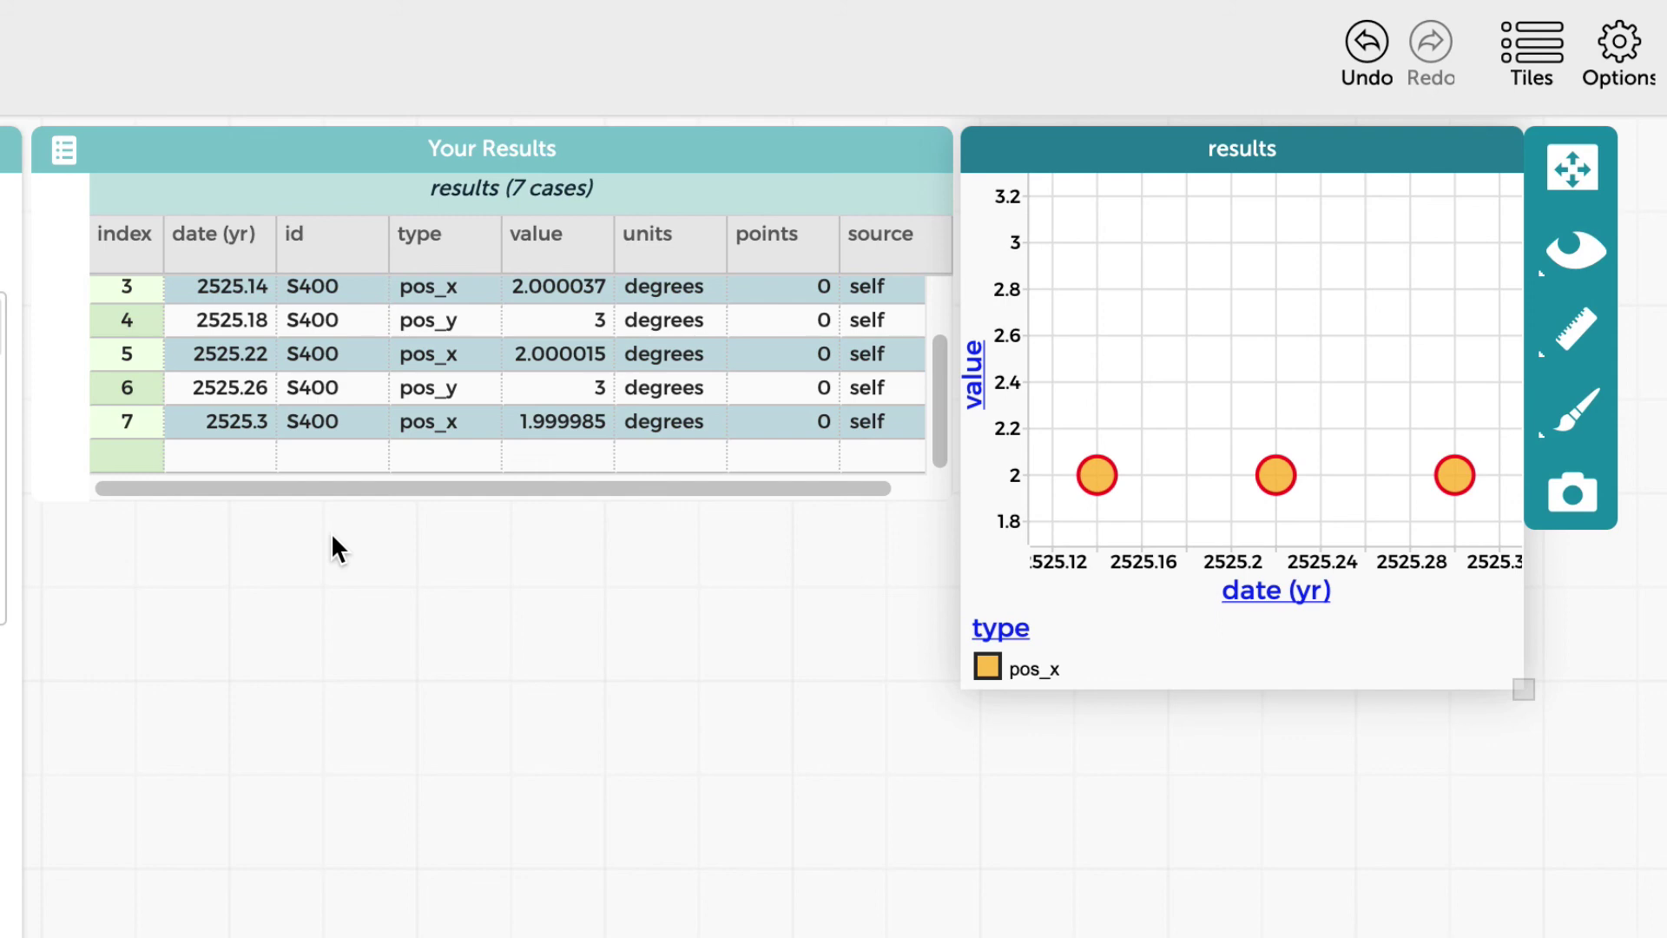
# Rescale the results graph so its axes fit the three visible pos_x points.
pyautogui.click(1584, 173)
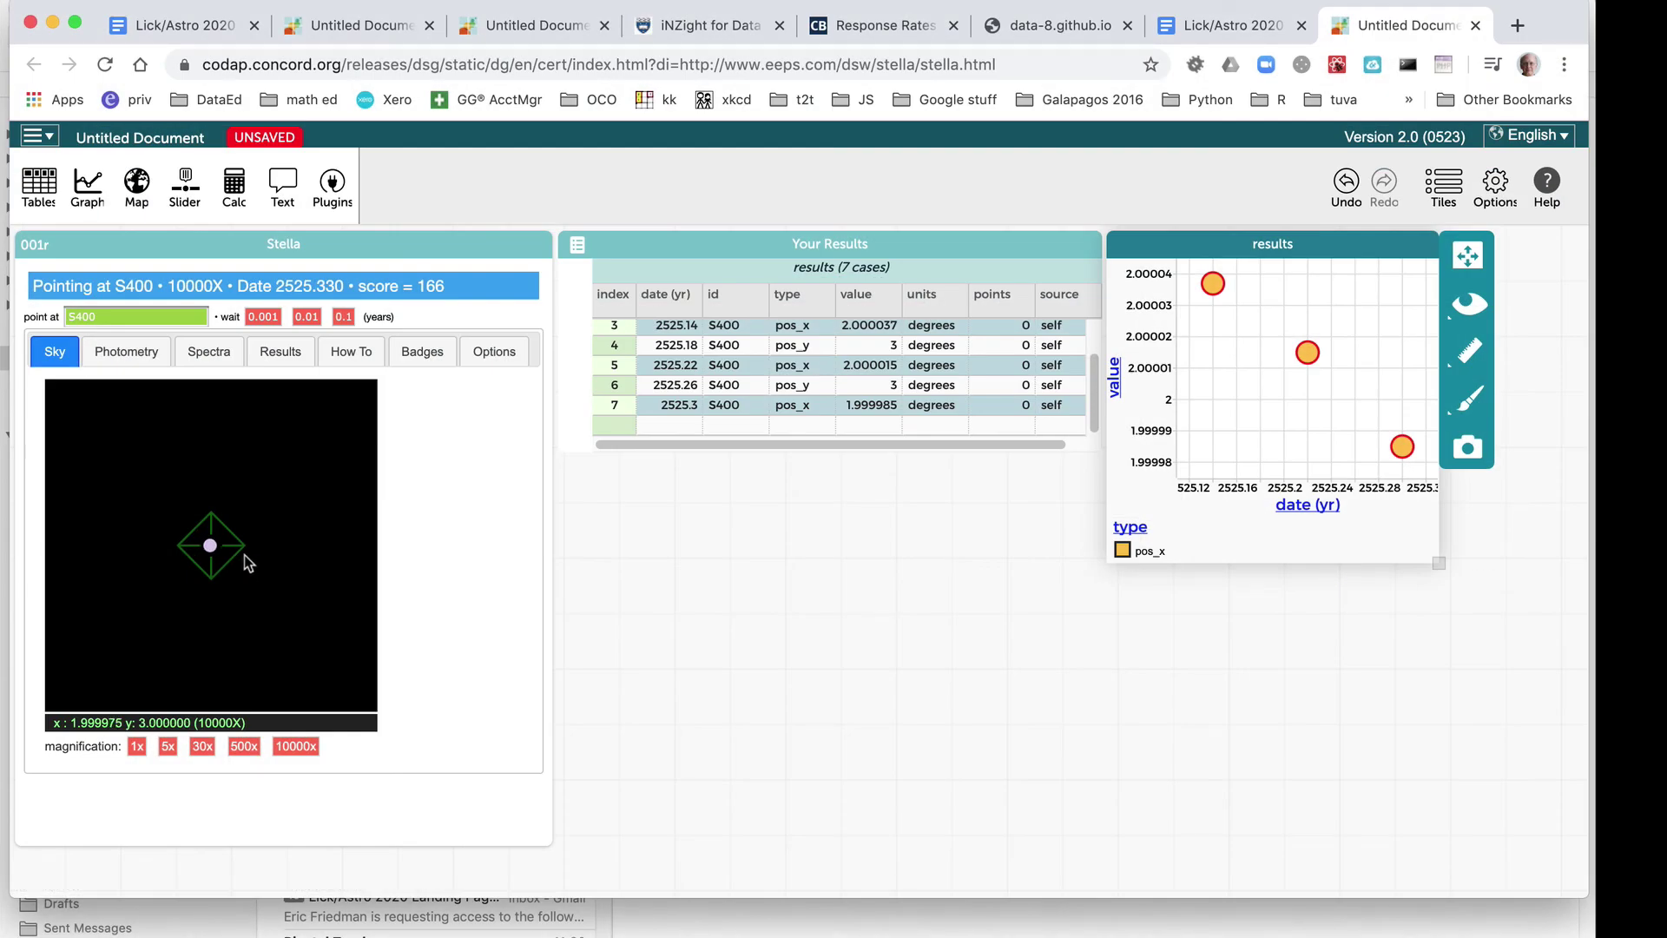
# Save a fourth automatic position (x) of 1.999975 degrees for S400, rescale the graph to fit it, and clear the point selection.
pyautogui.click(283, 358)
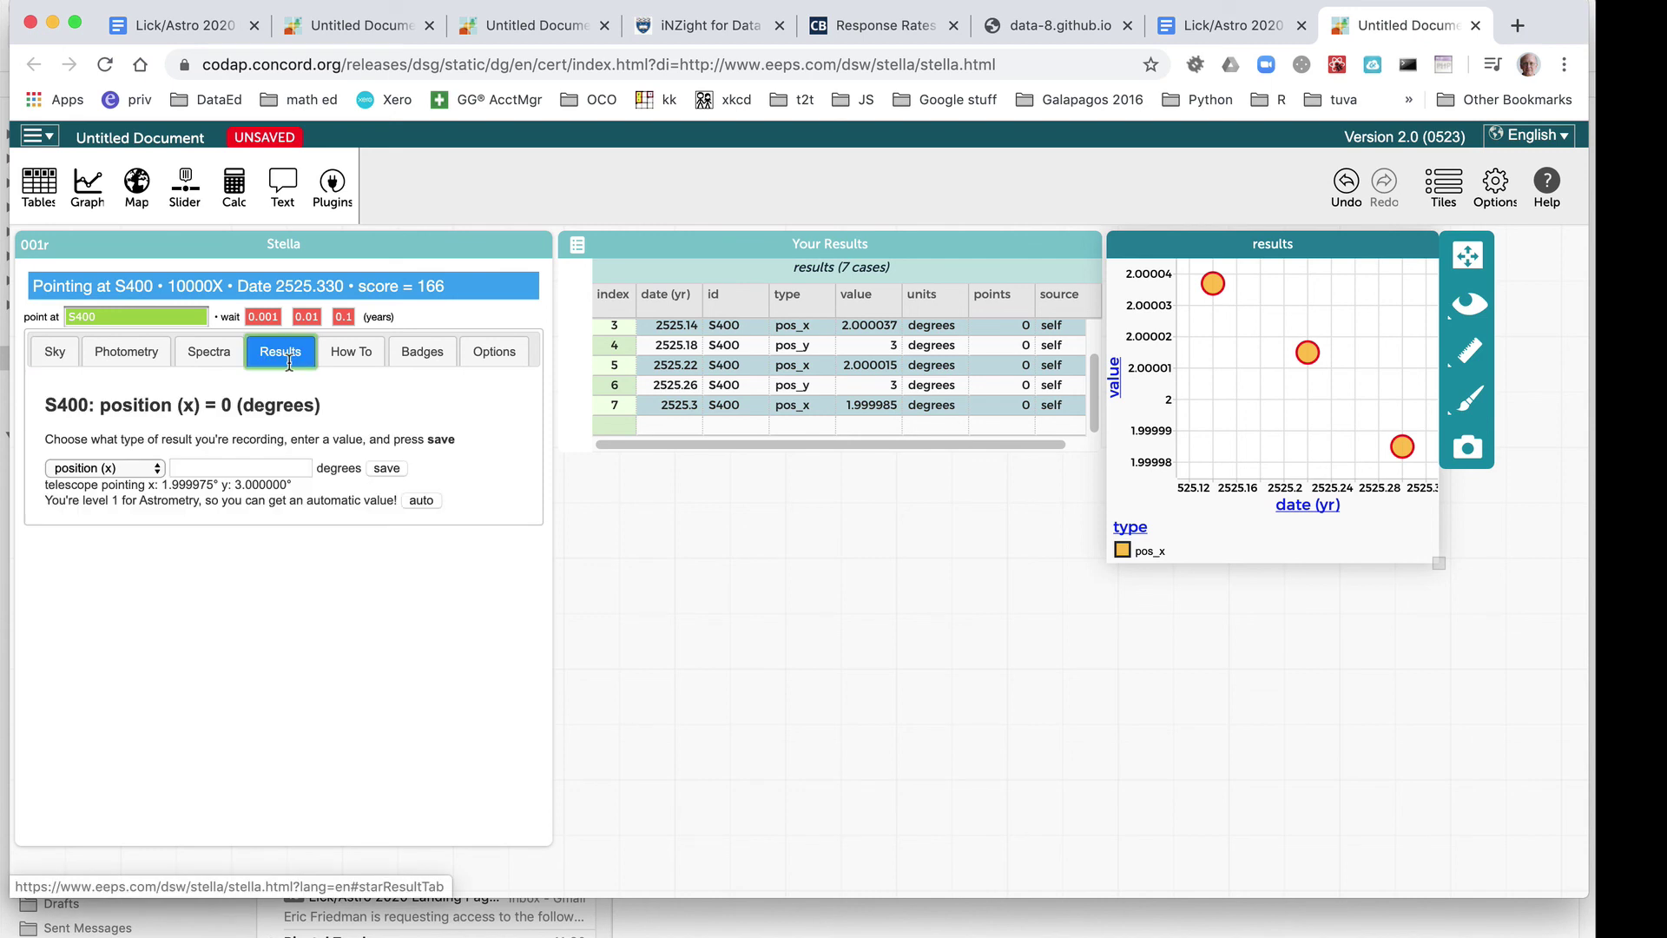
pyautogui.click(422, 501)
pyautogui.click(387, 469)
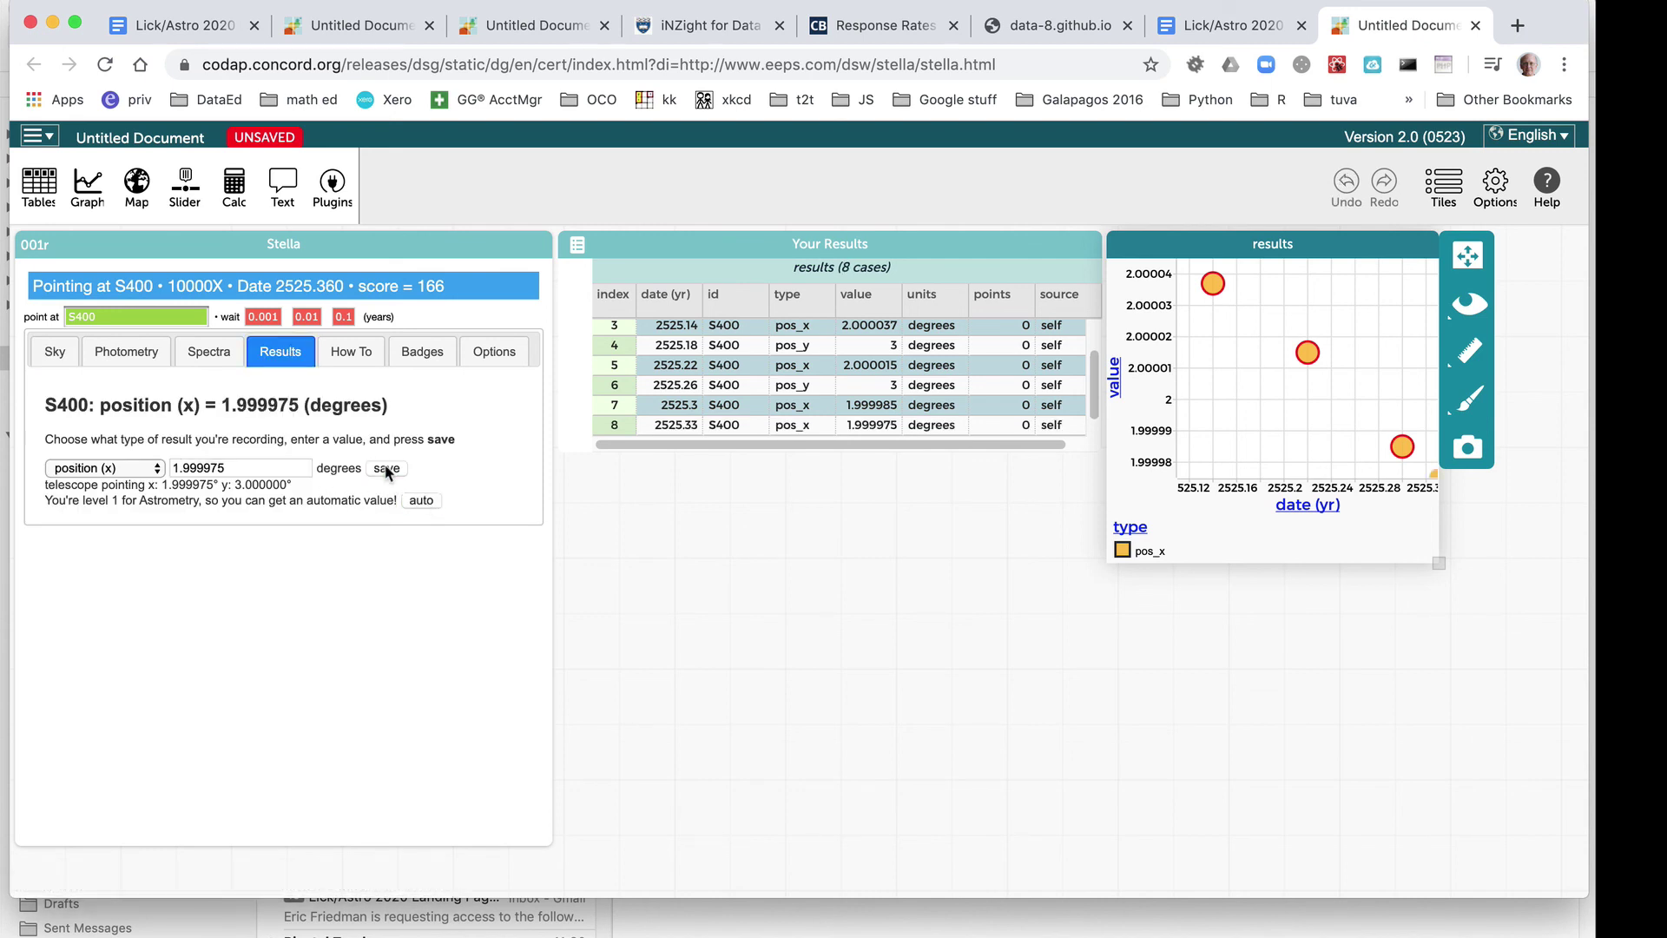
pyautogui.click(1467, 259)
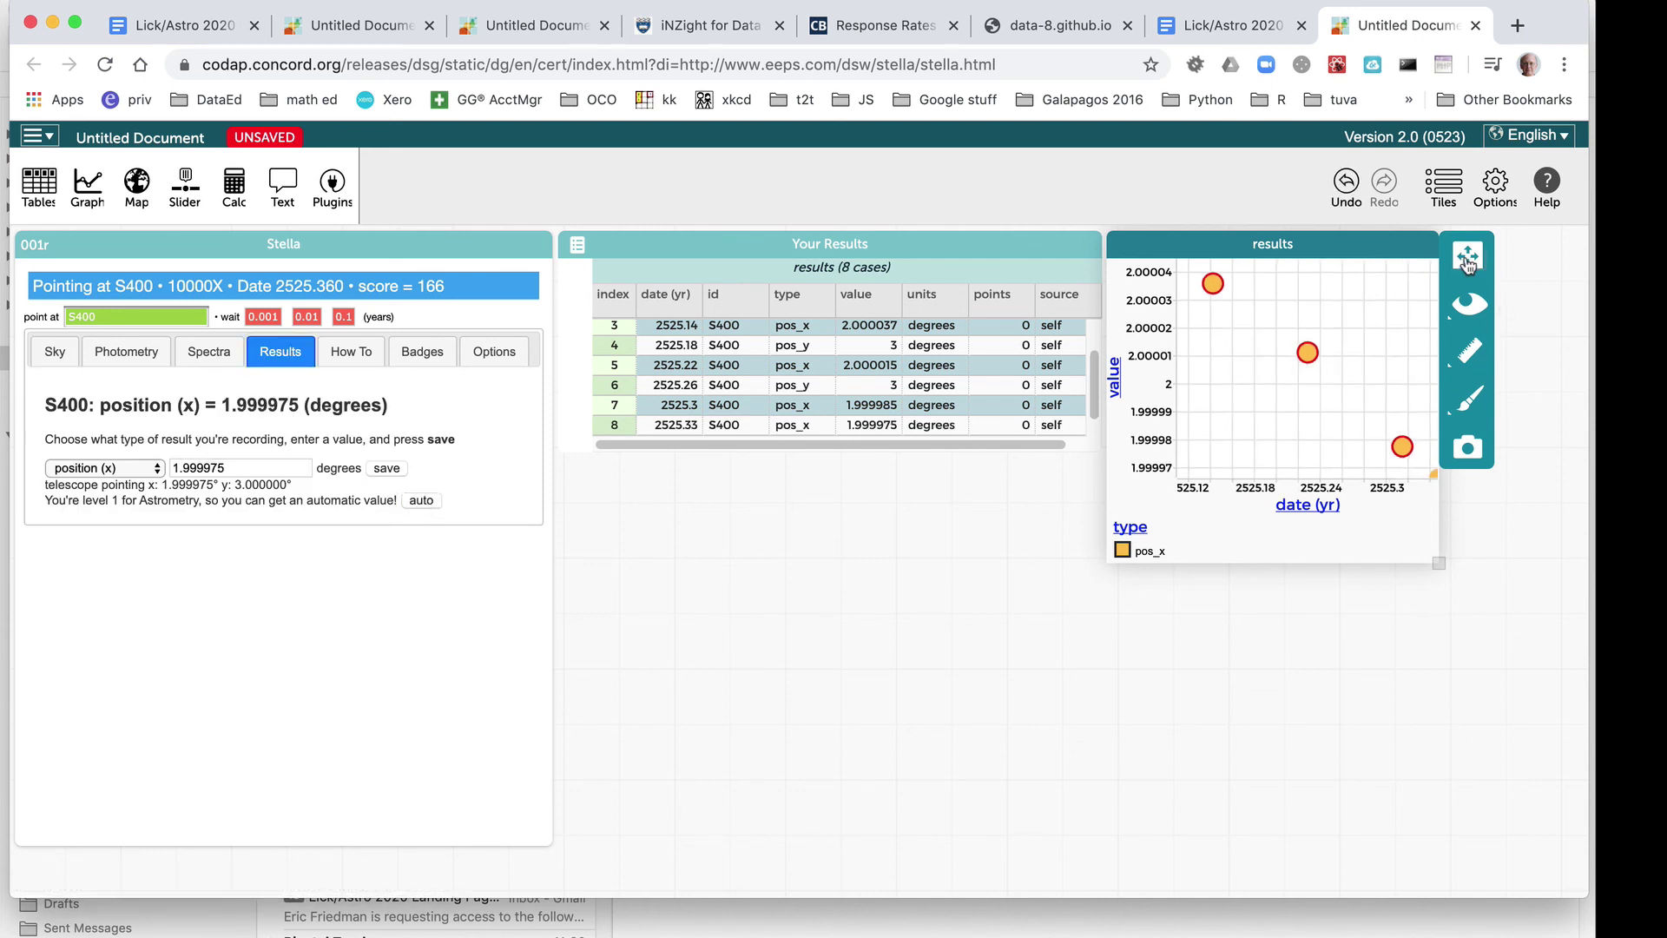
pyautogui.click(1285, 424)
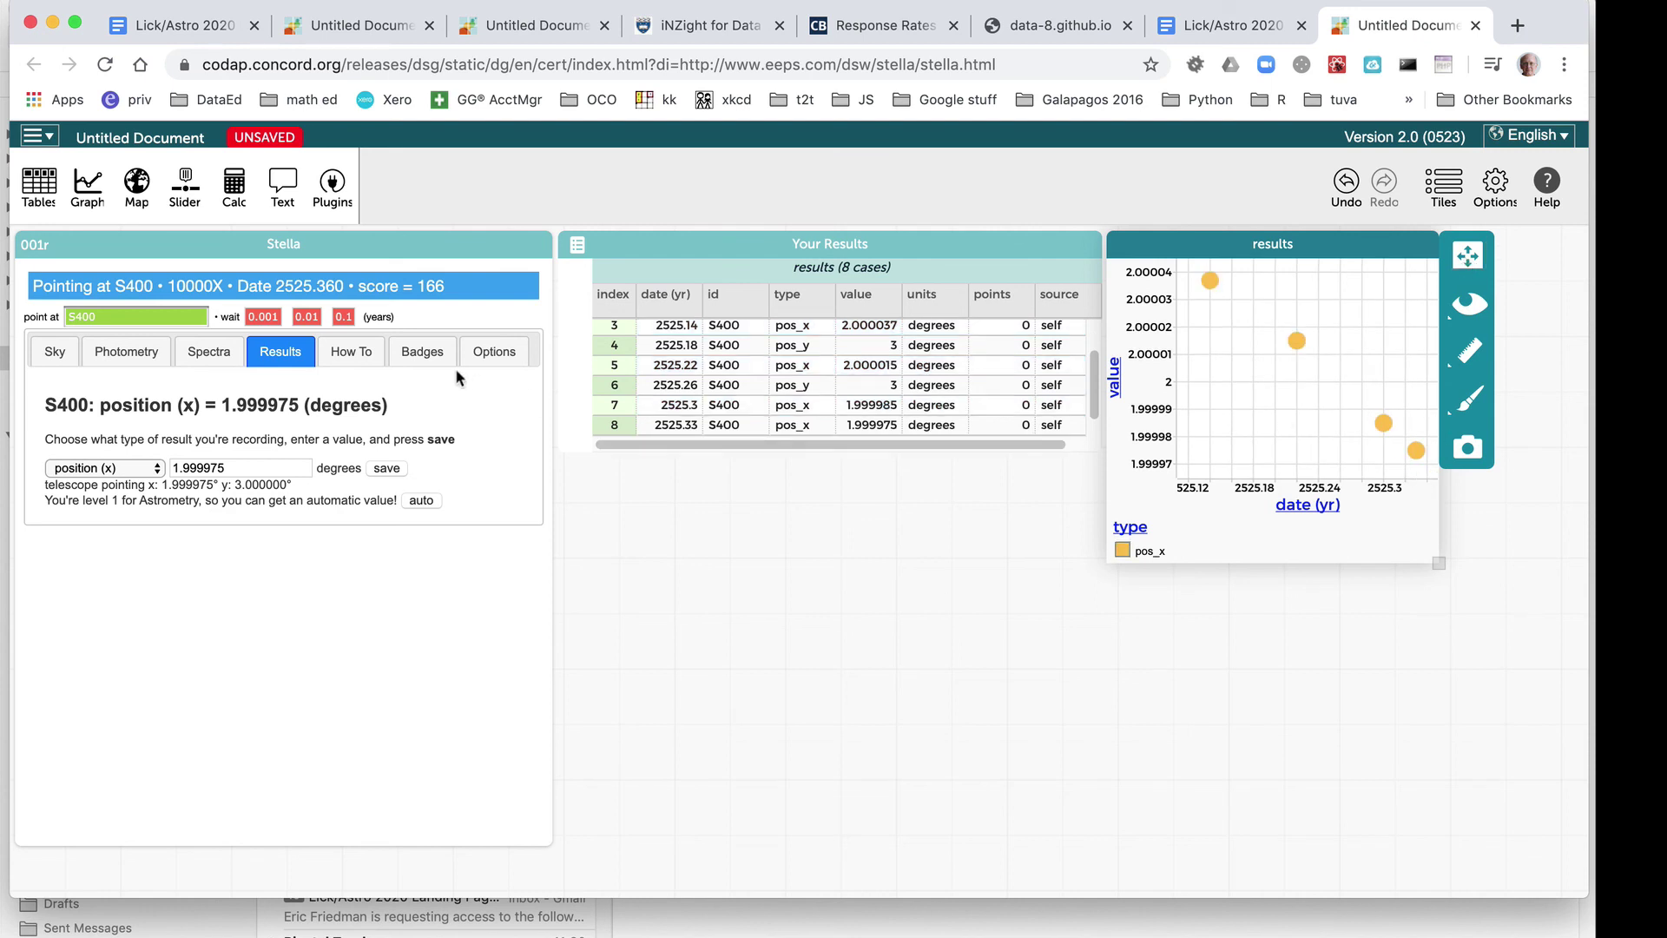
# Re-centre the telescope on S400 and save a fifth automatic position (x) of 1.999965 degrees.
pyautogui.click(54, 352)
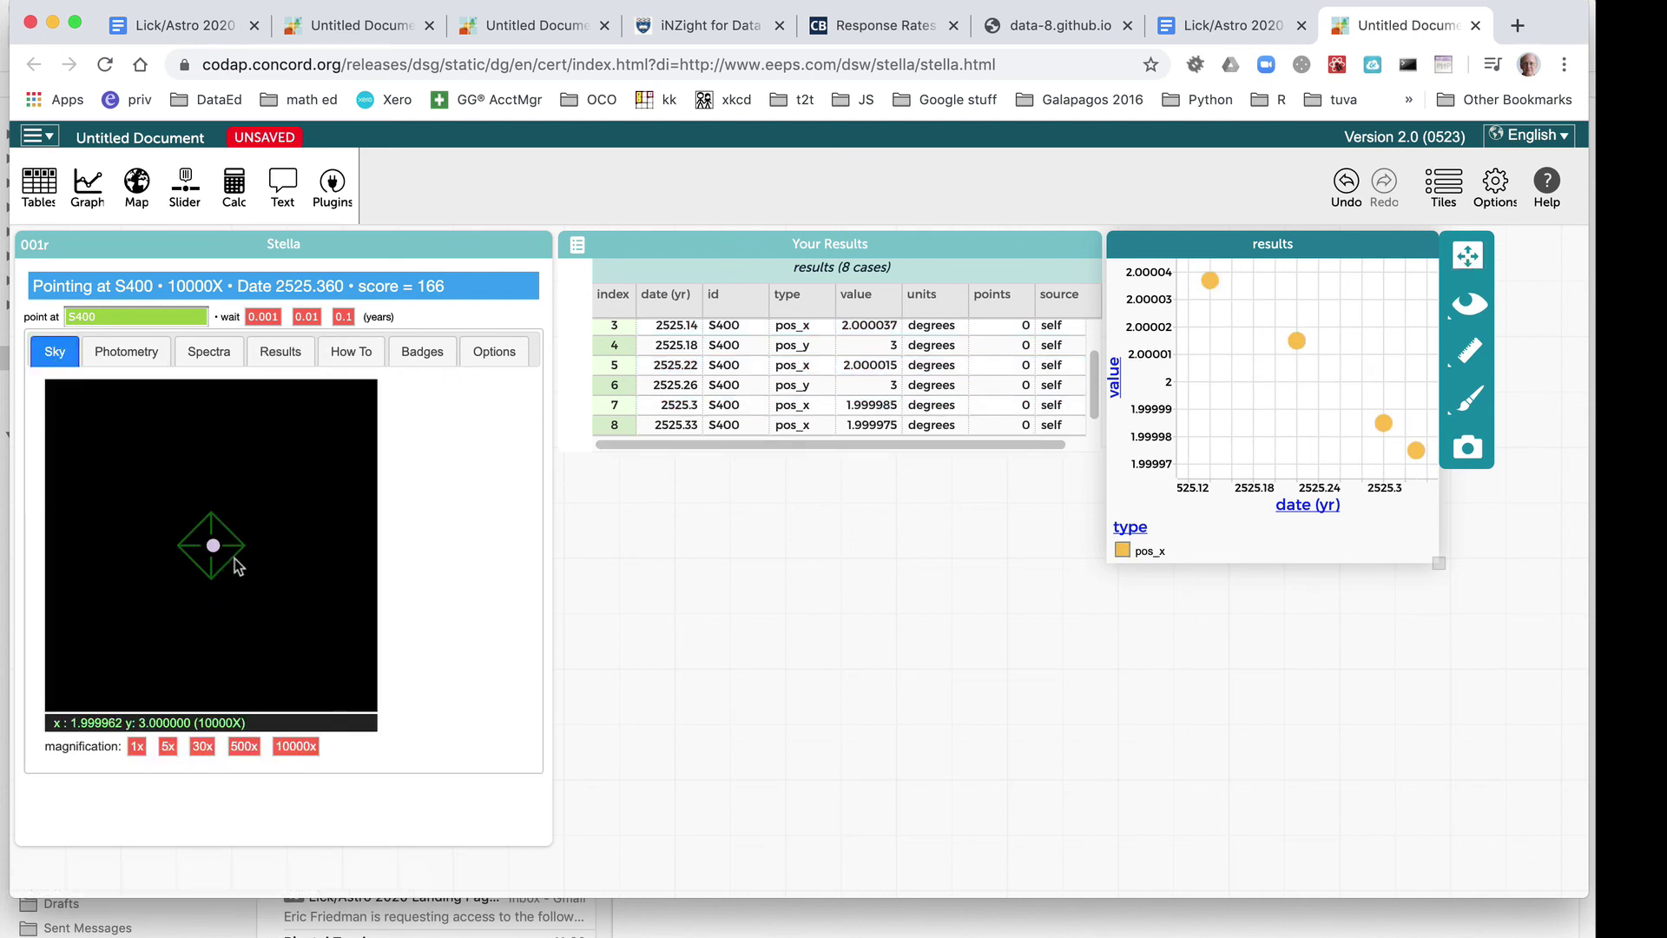
pyautogui.click(280, 351)
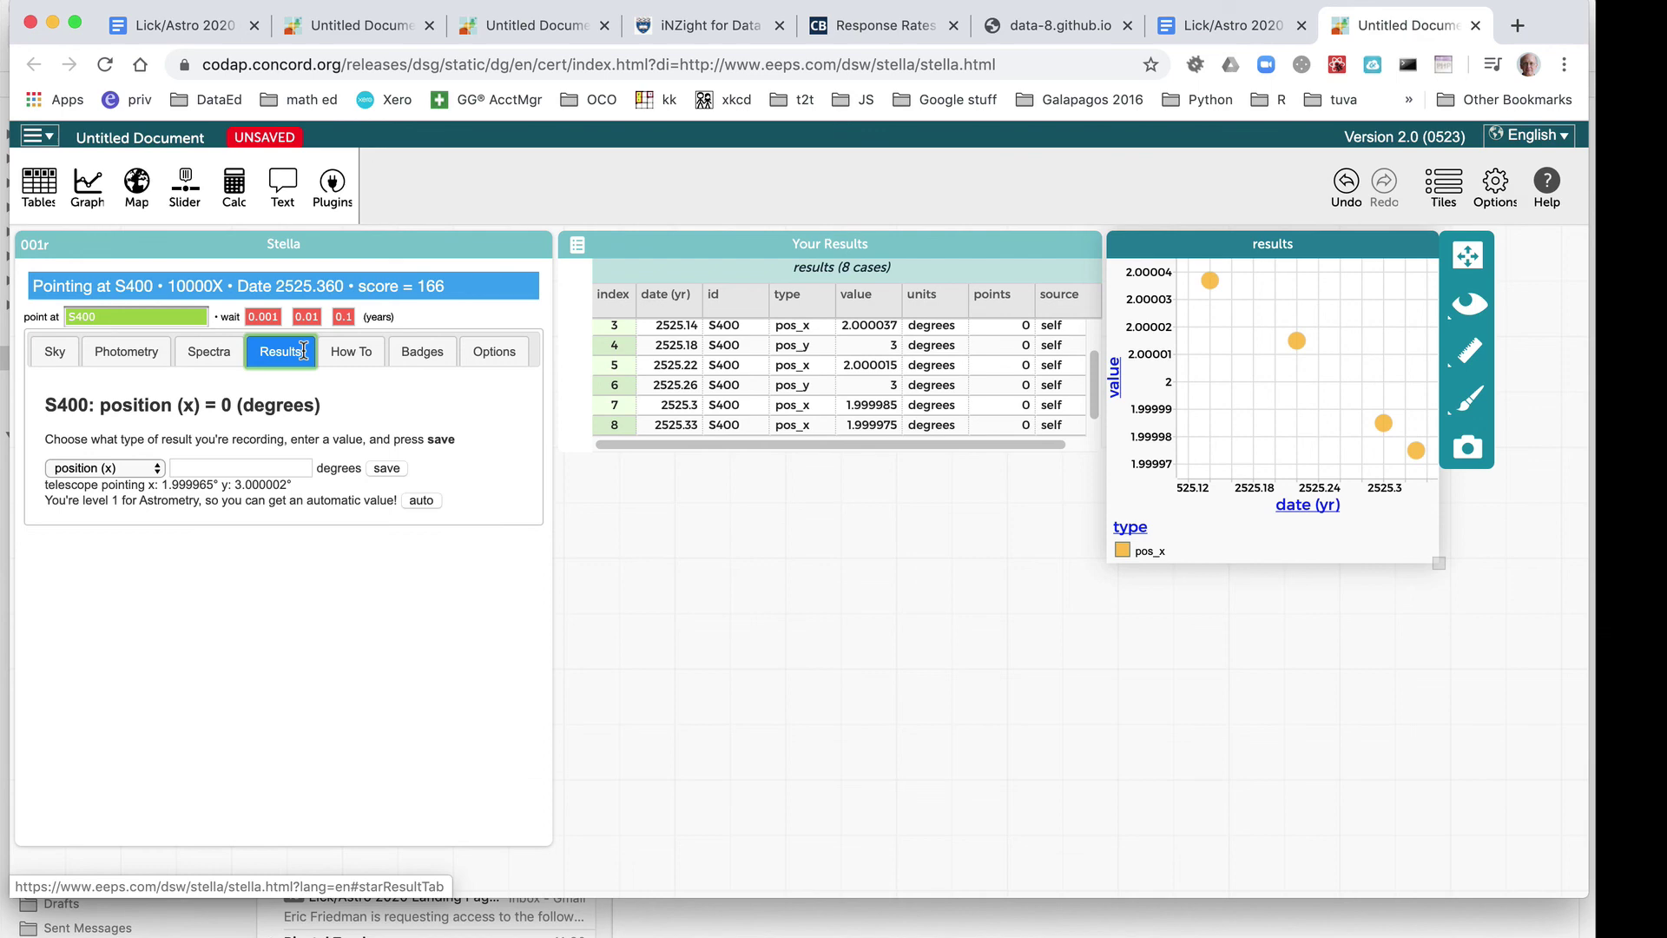
pyautogui.click(251, 469)
pyautogui.click(423, 501)
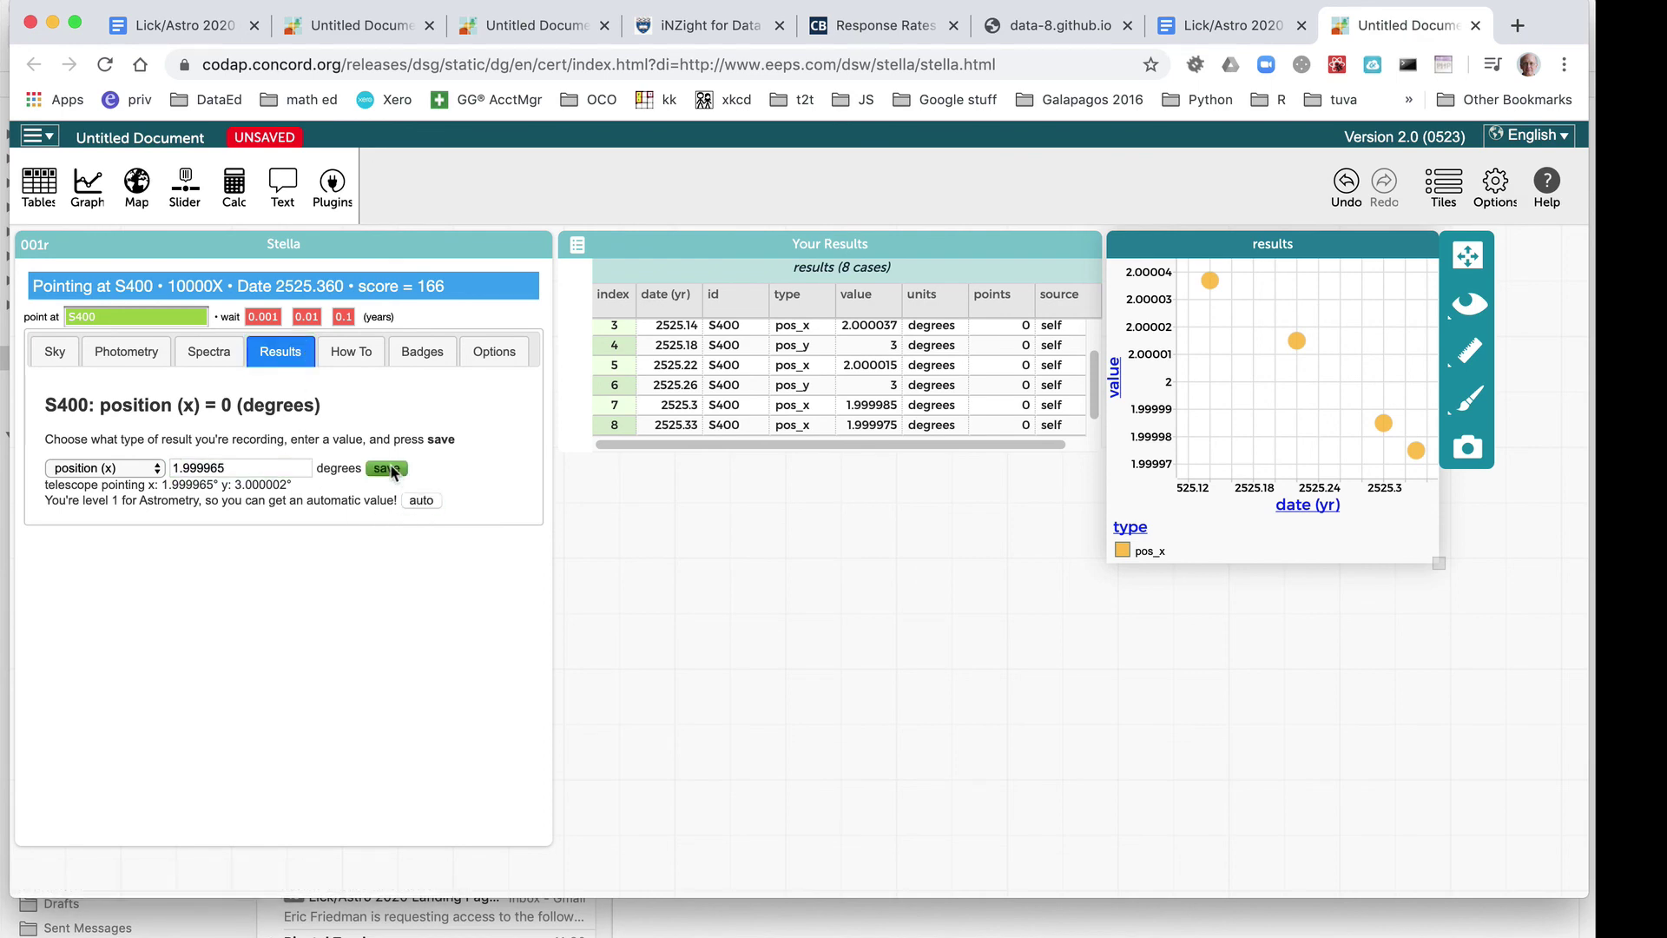
pyautogui.click(388, 469)
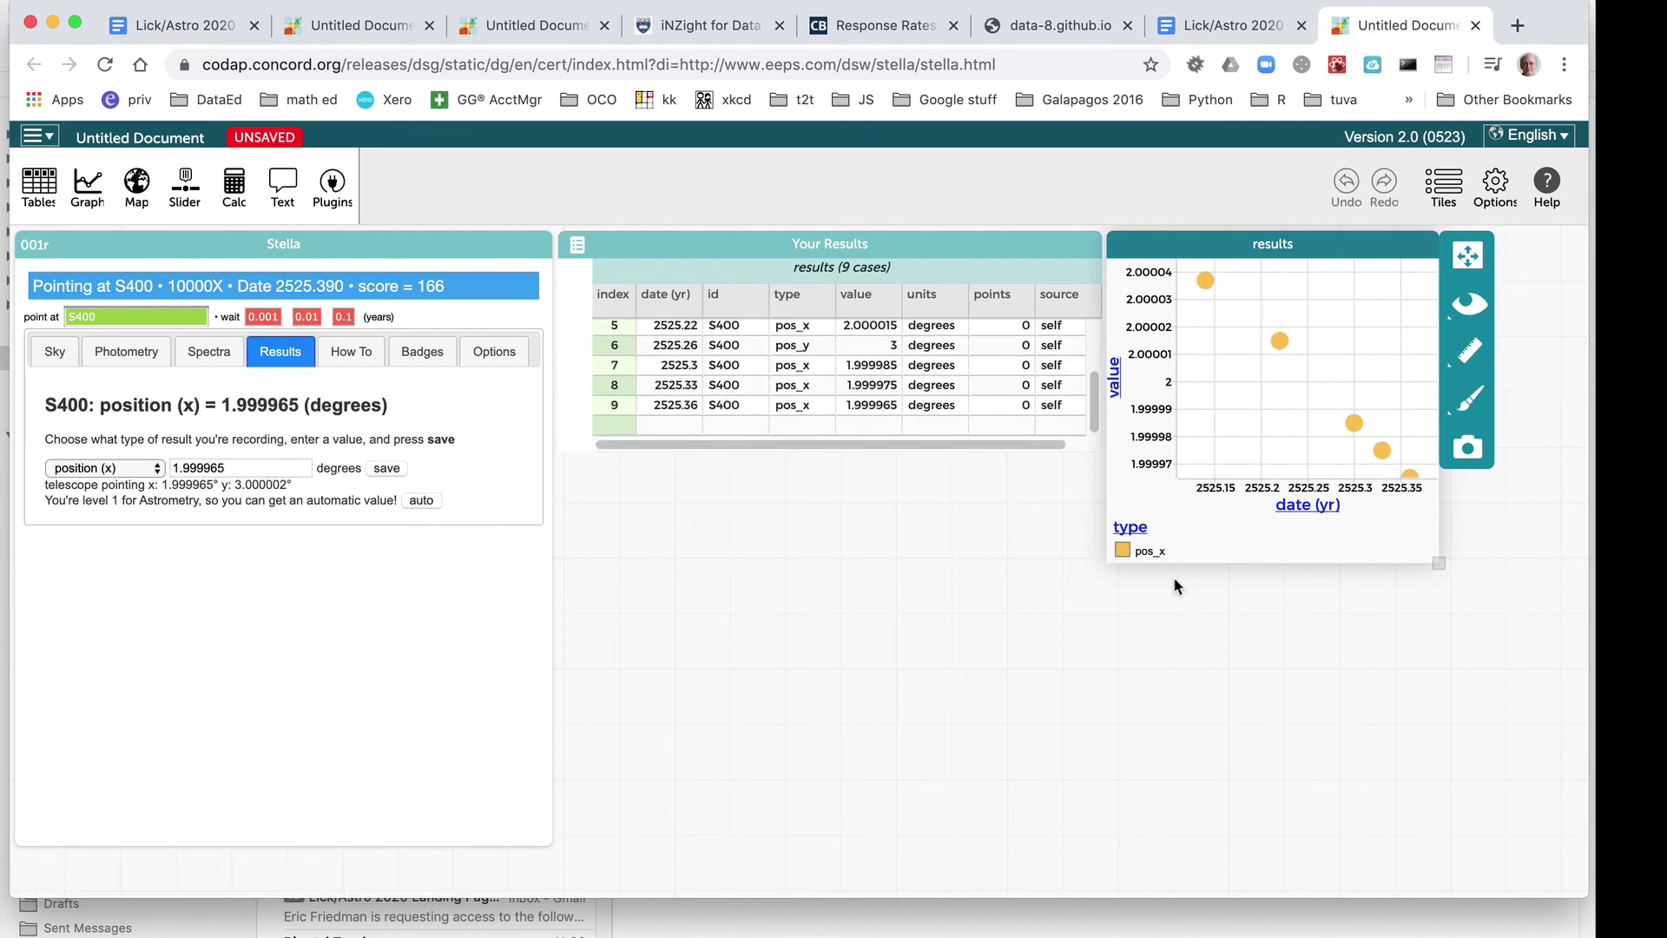